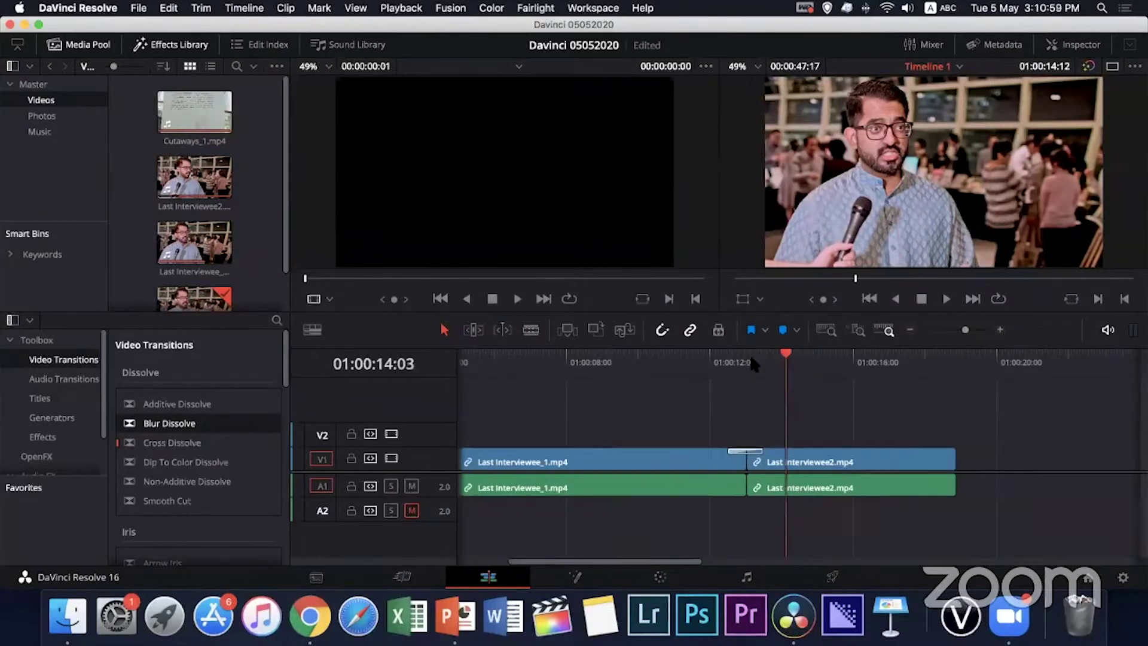
- Play back the transition between Last Interviewee_1.mp4 and Last Interviewee2.mp4, starting at 01:00:11:20
left_click_drag(749, 356, 729, 357)
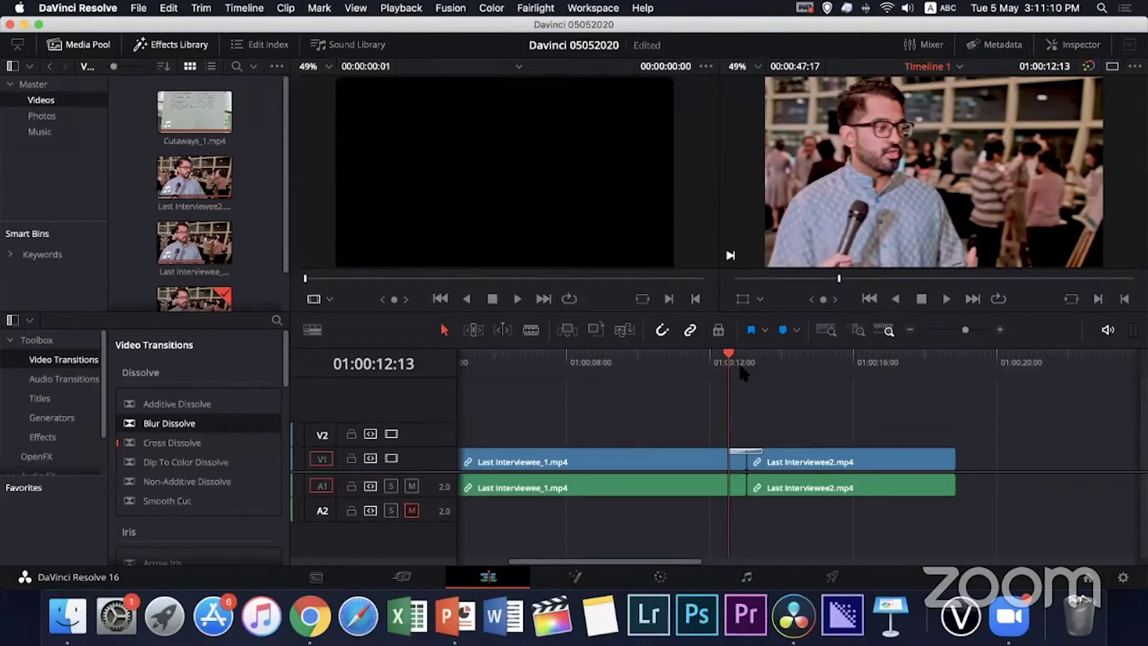
left_click_drag(728, 357, 702, 359)
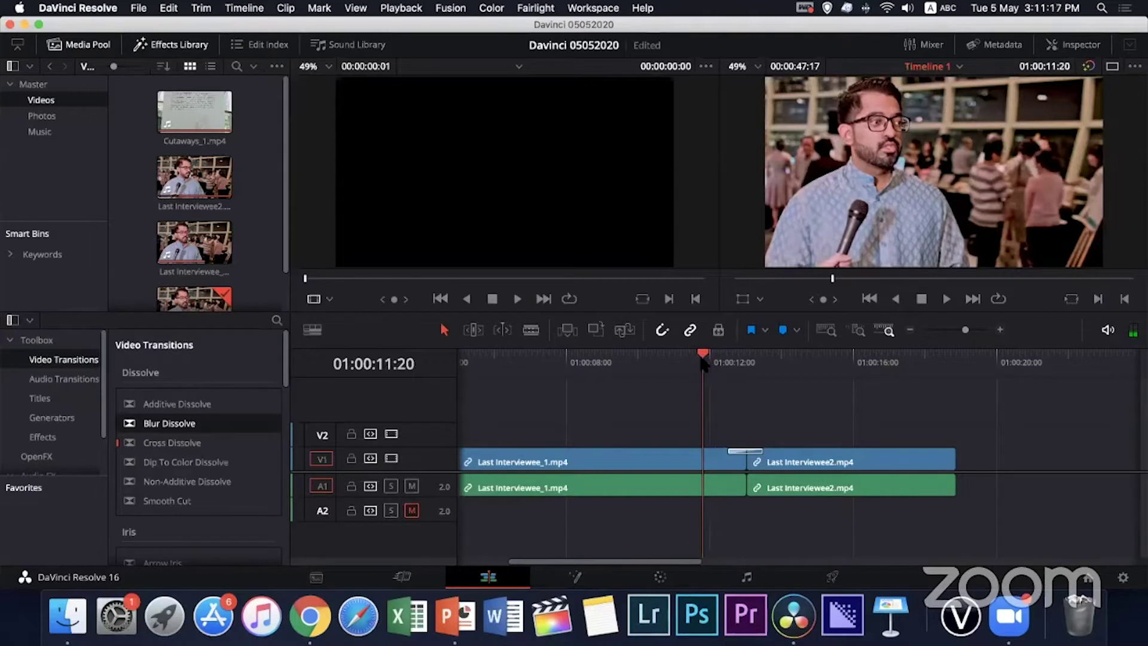
key("space")
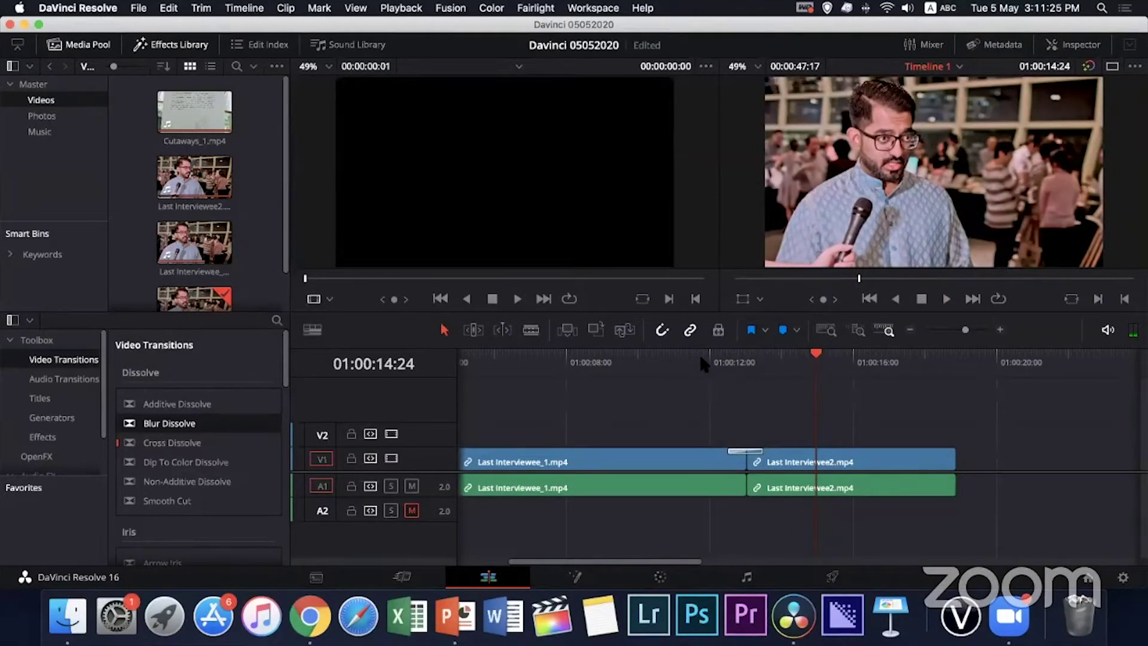
left_click(701, 358)
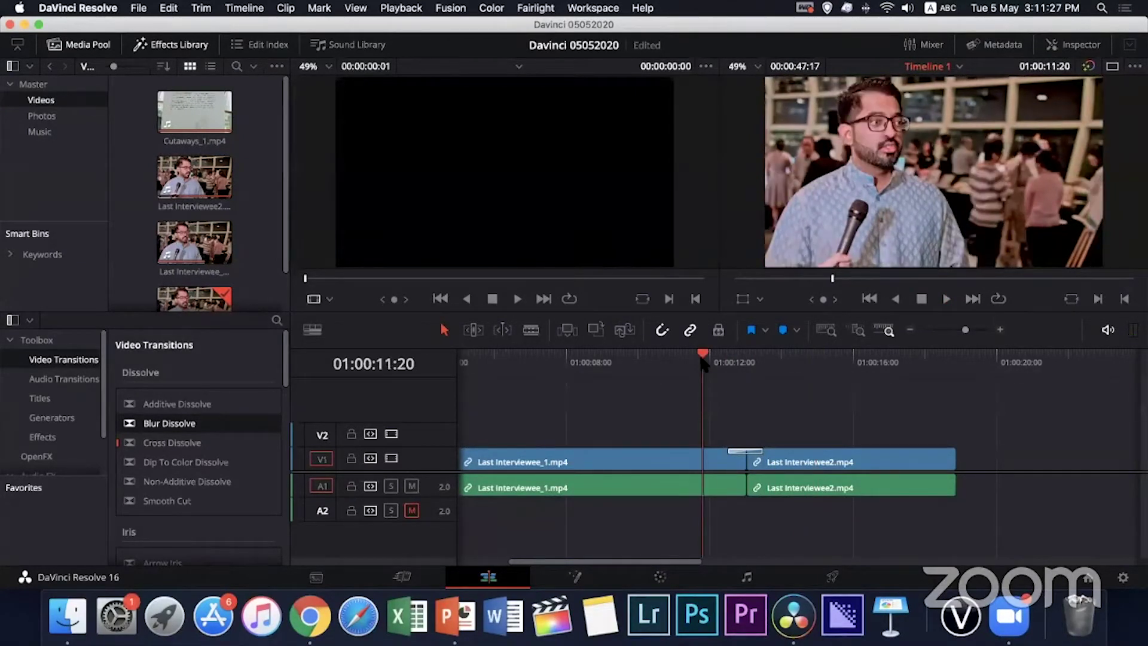
key("space")
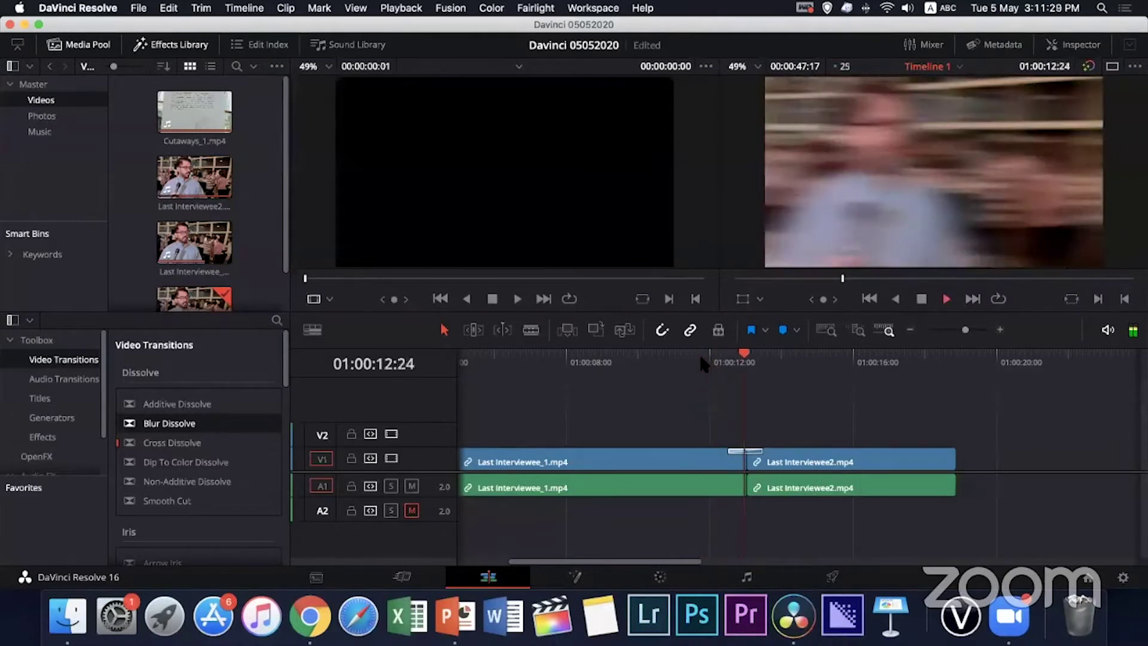
key("space")
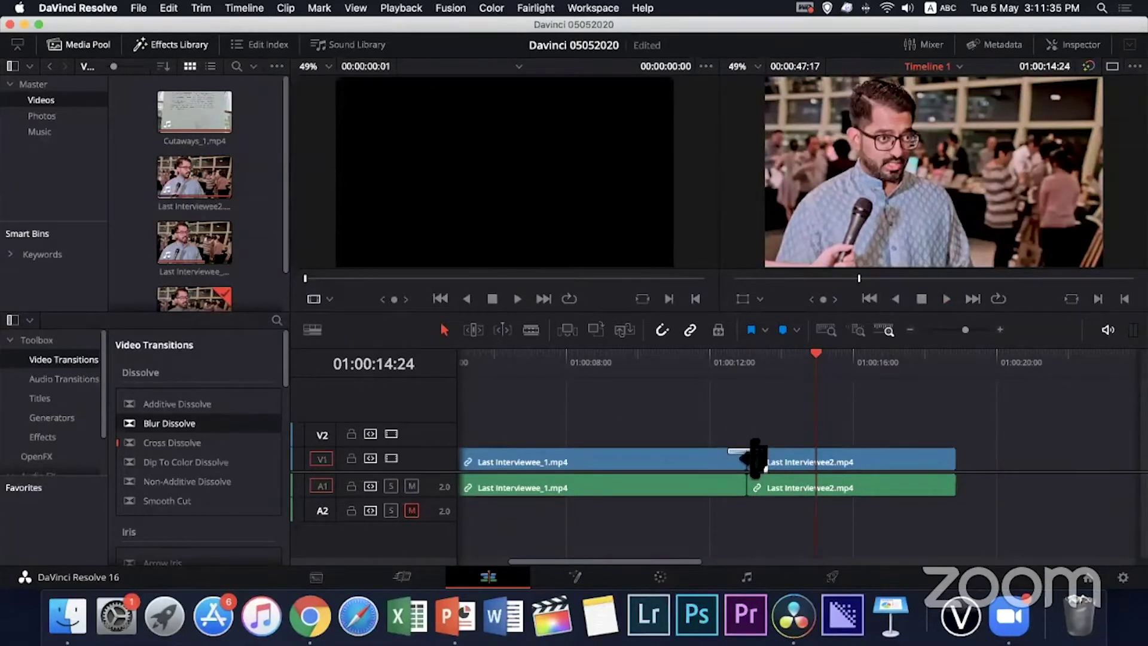
- Replace the transition between the two interviewee clips with a Cross Dissolve and play it back
left_click(171, 442)
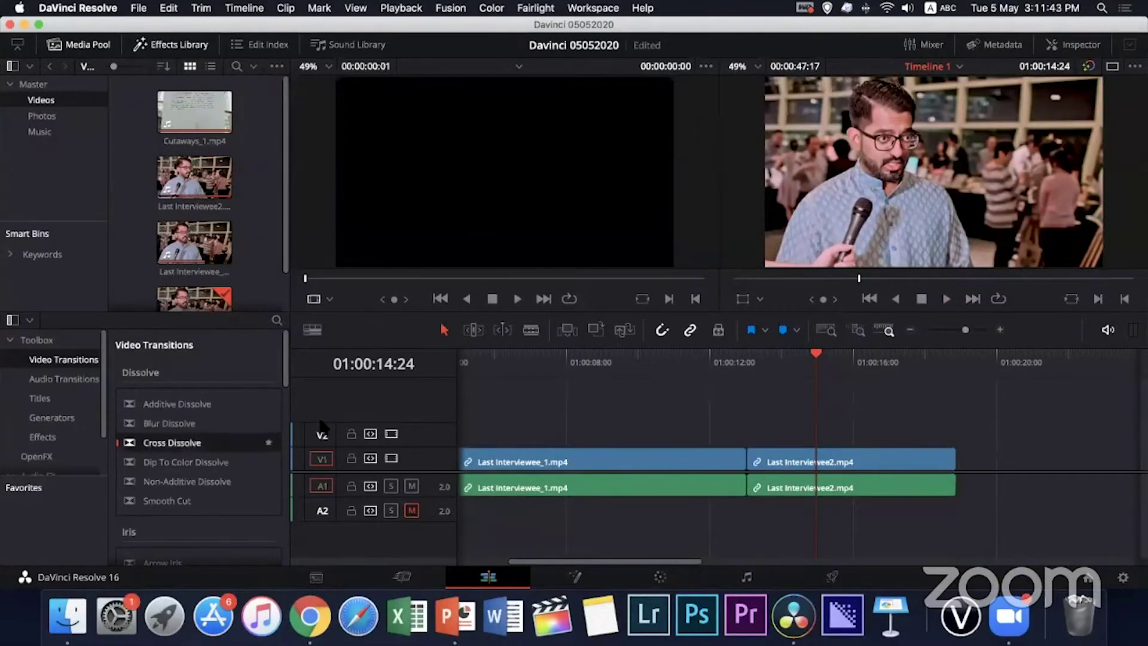
left_click_drag(323, 425, 748, 457)
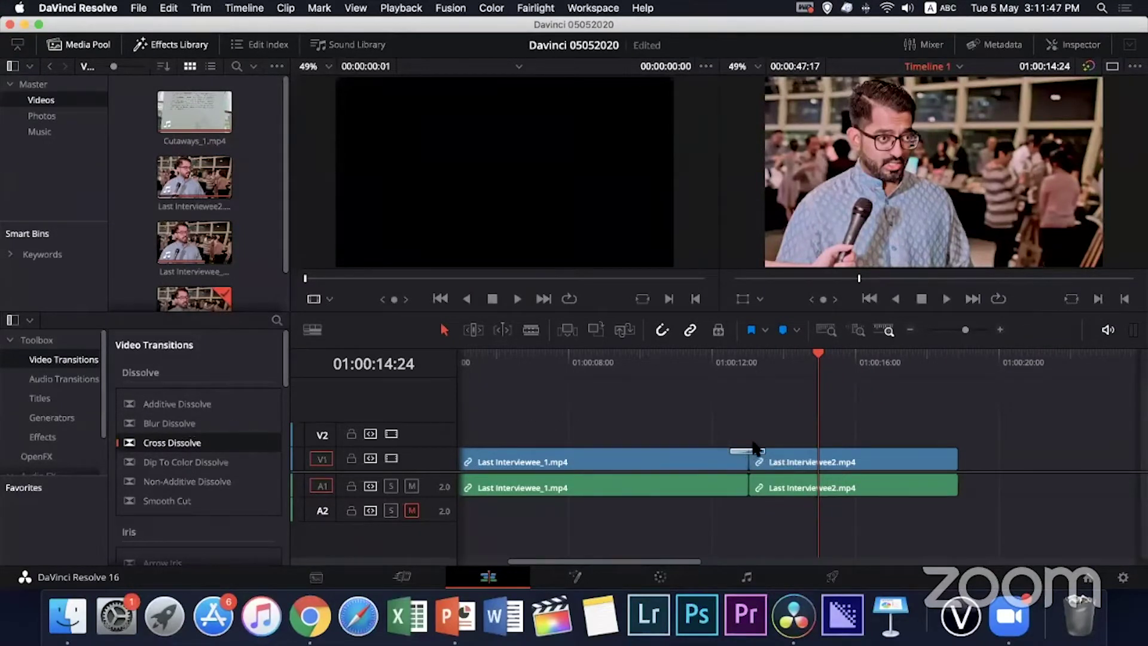
left_click(708, 358)
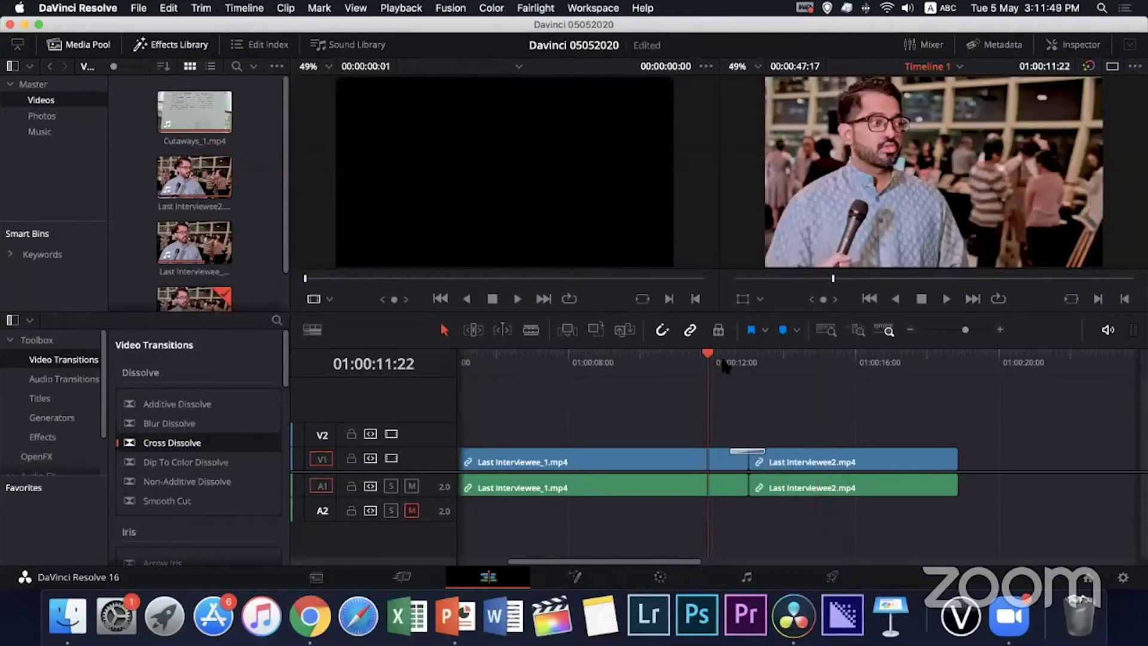
left_click_drag(707, 359, 687, 366)
key("space")
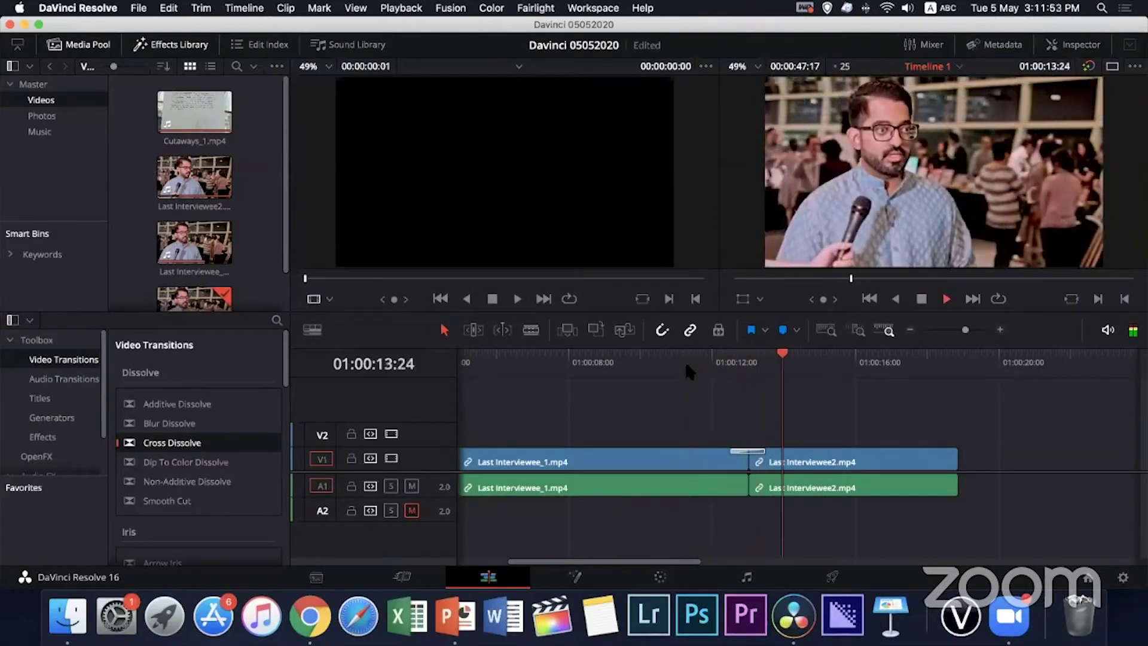
key("space")
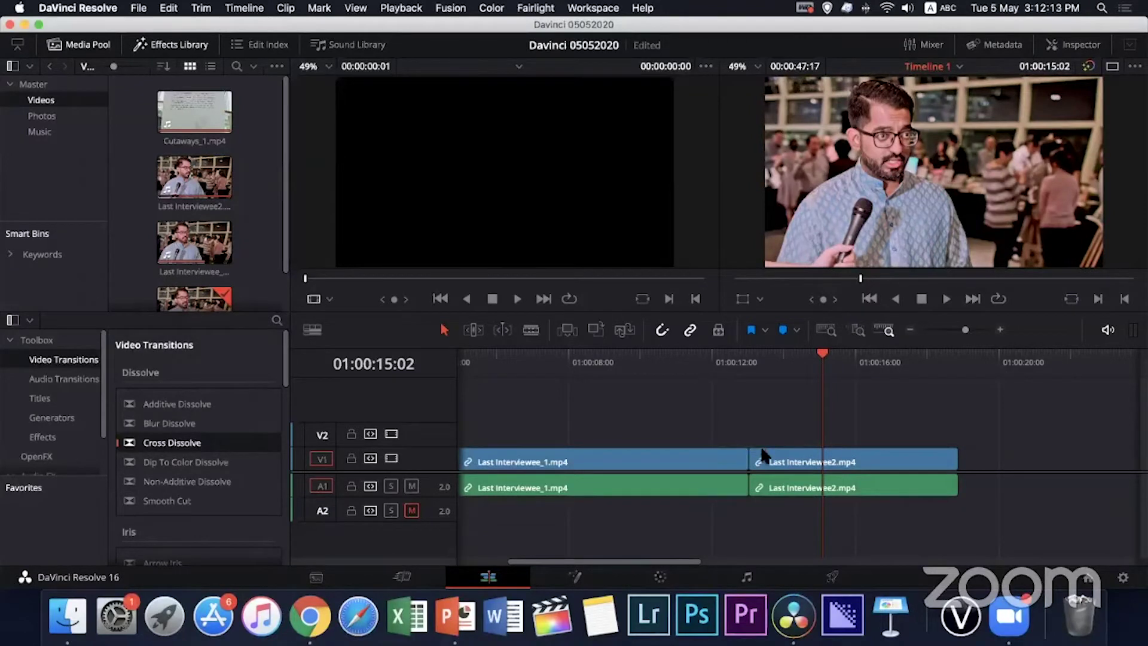
- Apply a Blur Dissolve to the V1 cut between the interviewee clips and scrub through its start
left_click_drag(173, 424, 768, 456)
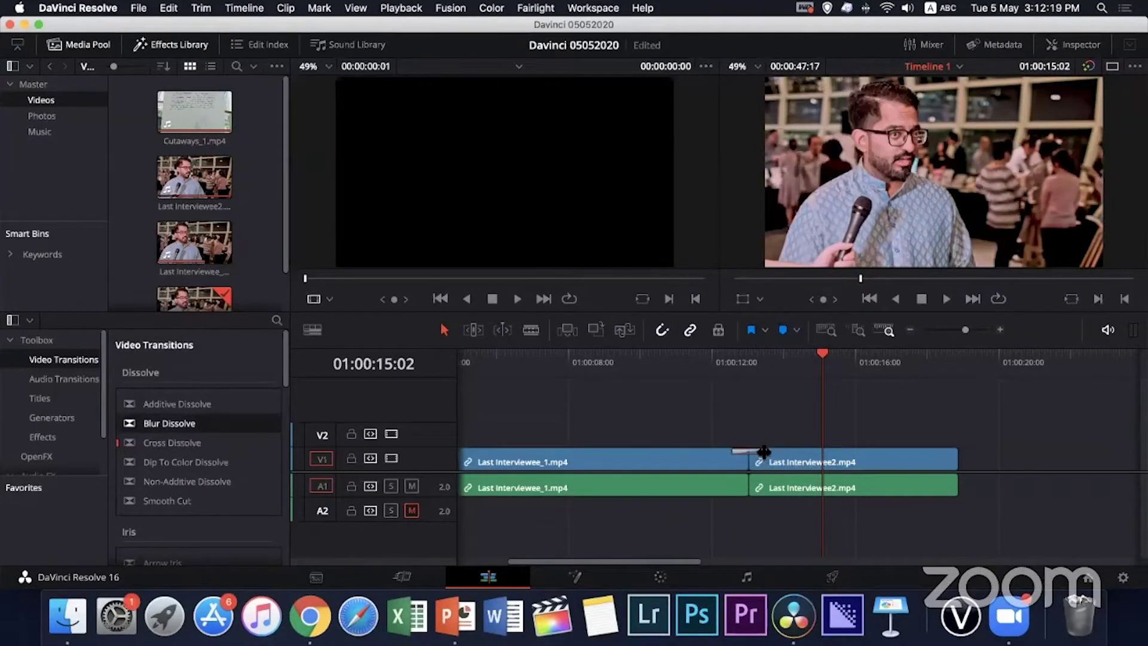
left_click(751, 360)
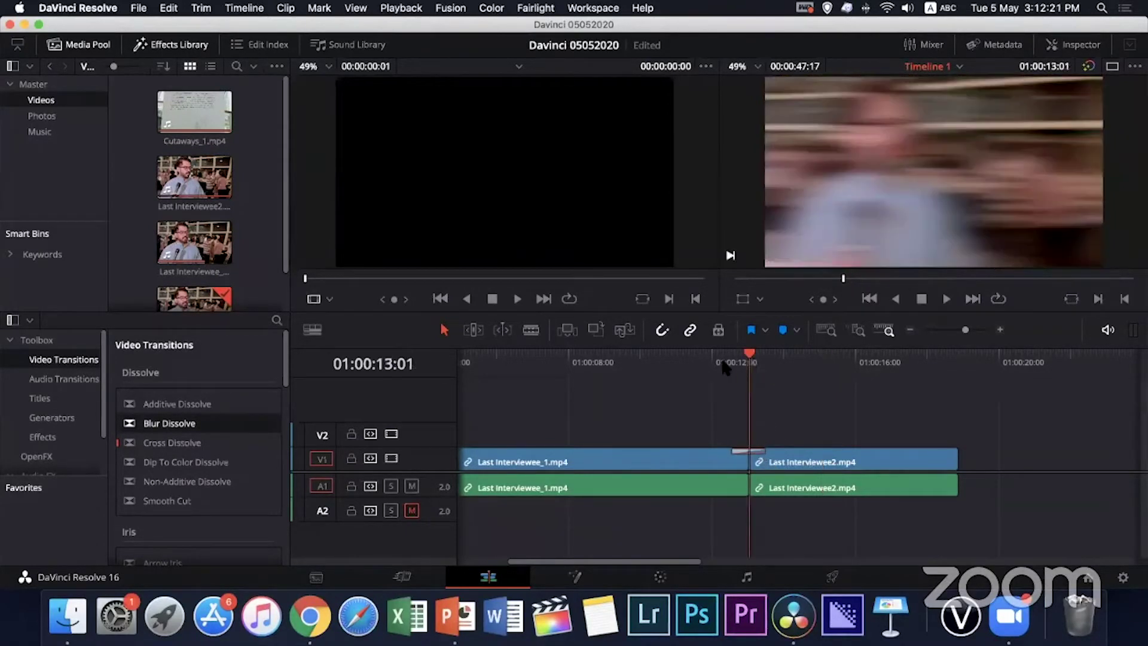
left_click(704, 361)
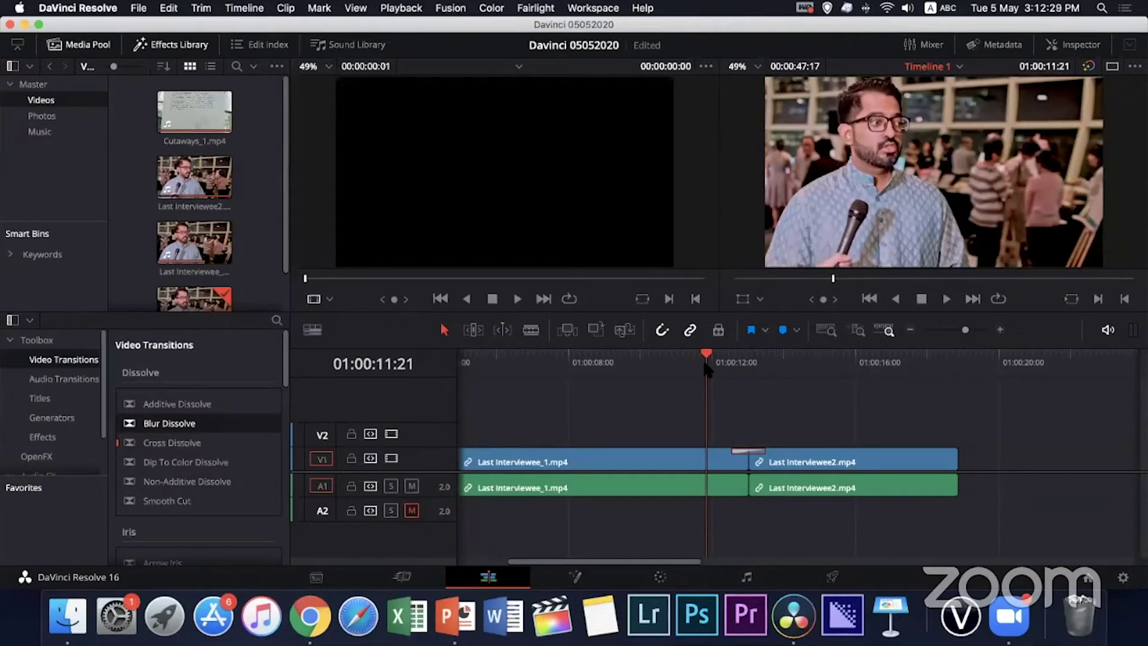
left_click_drag(706, 365, 735, 359)
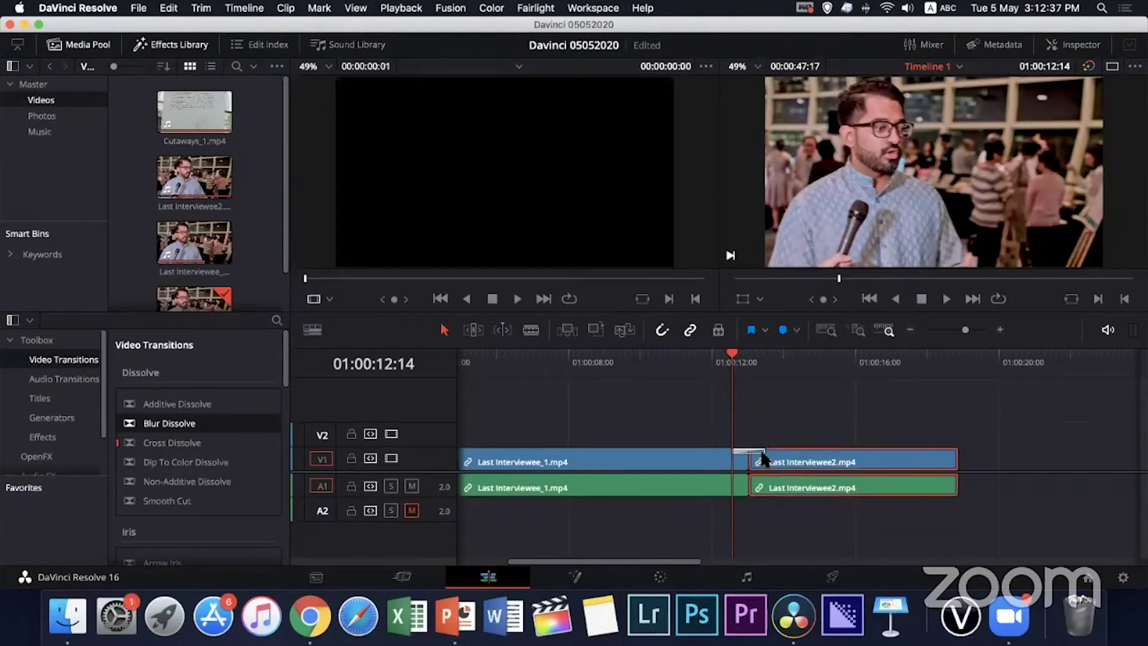
- Lengthen the Blur Dissolve between the interviewee clips to about 3 seconds and play it back
key("super+equal")
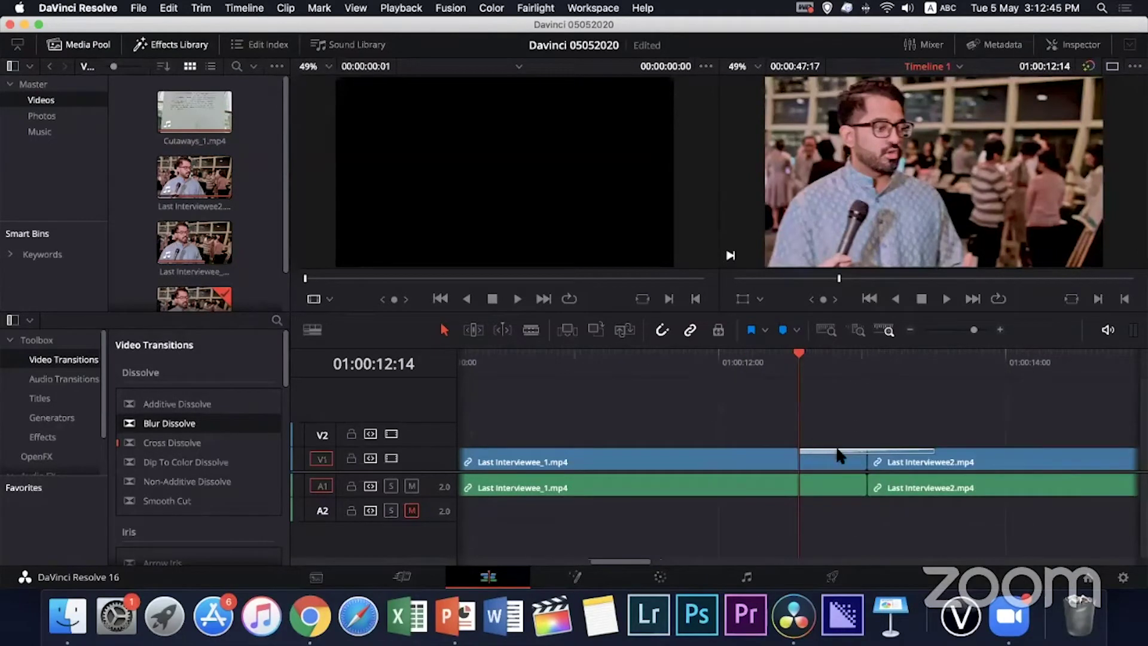
left_click_drag(803, 358, 626, 354)
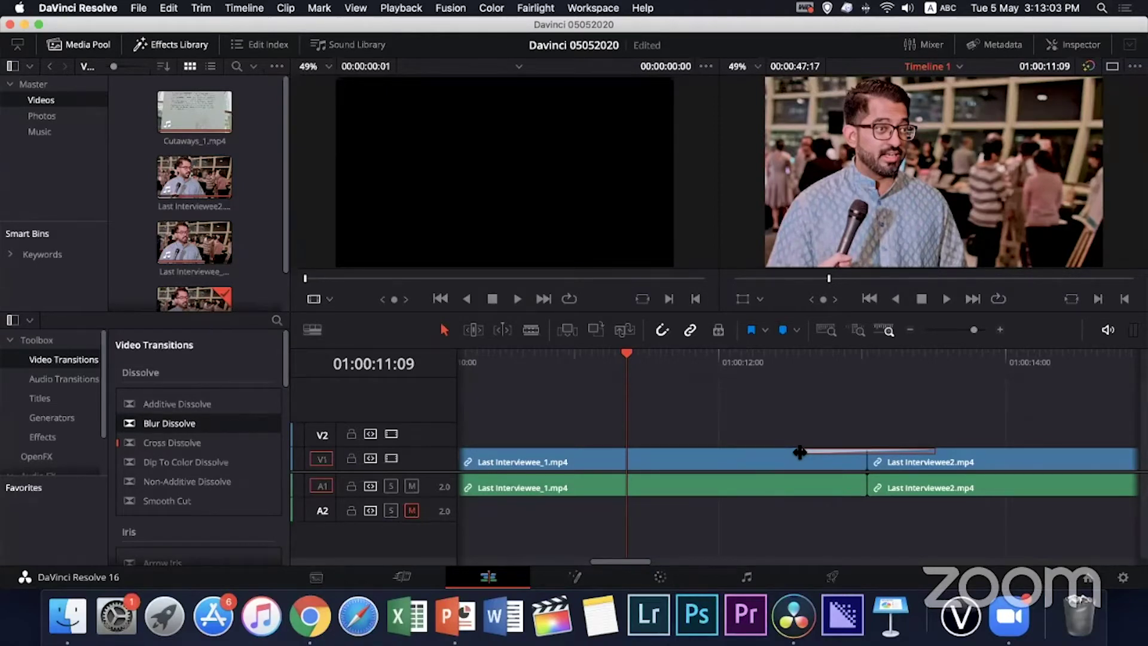
left_click_drag(799, 452, 649, 464)
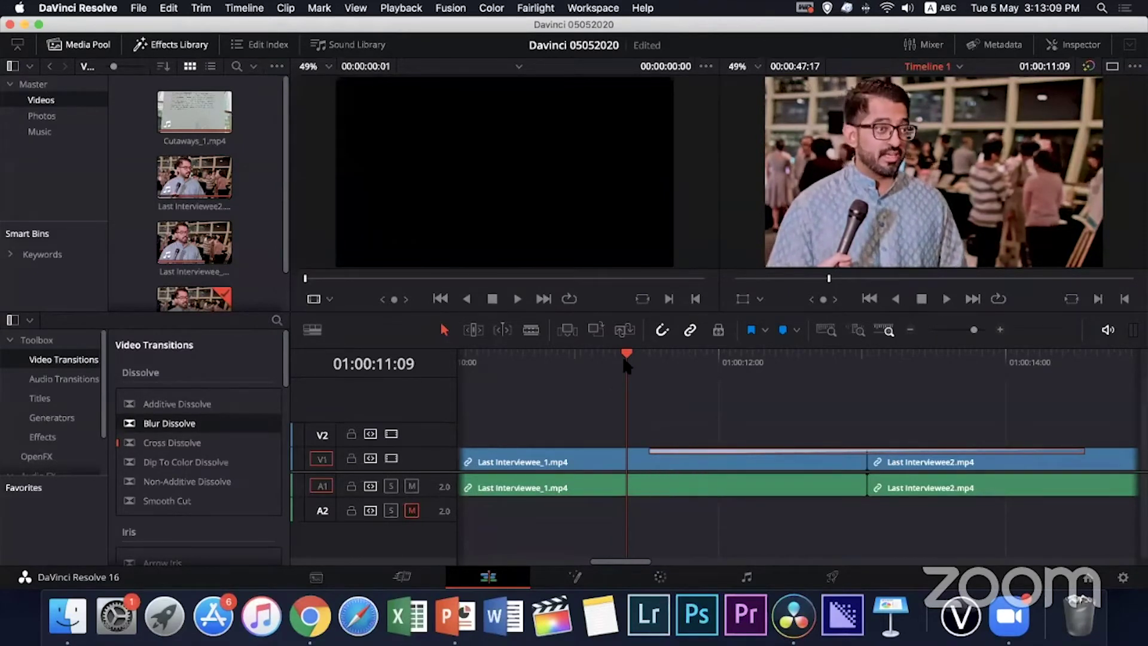
left_click_drag(624, 360, 600, 361)
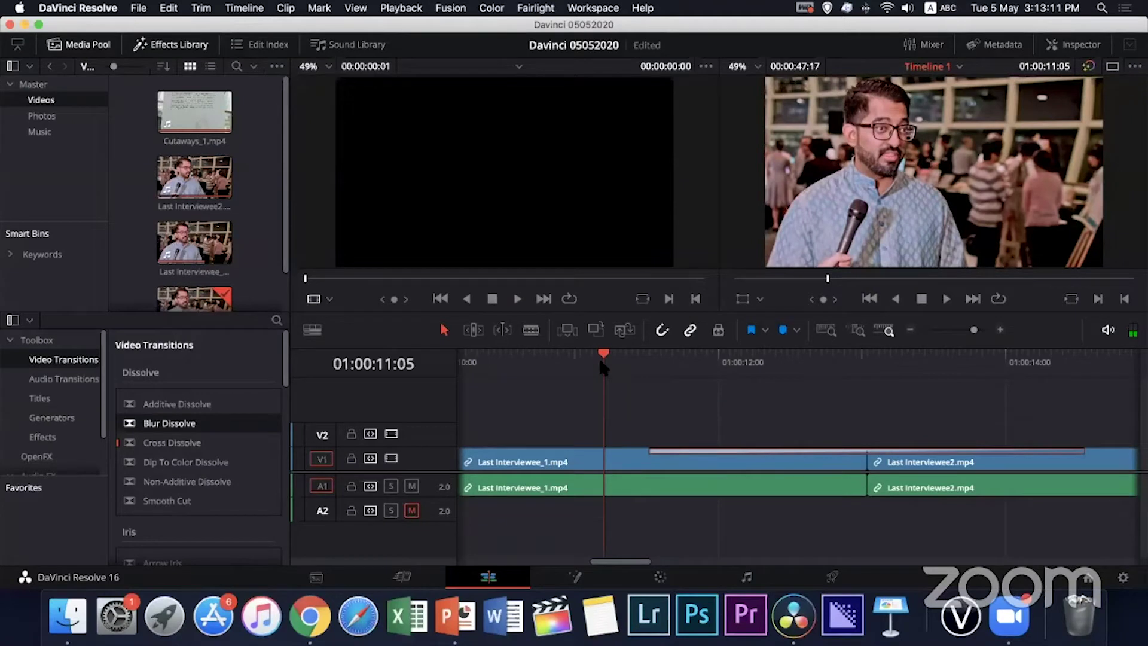
key("space")
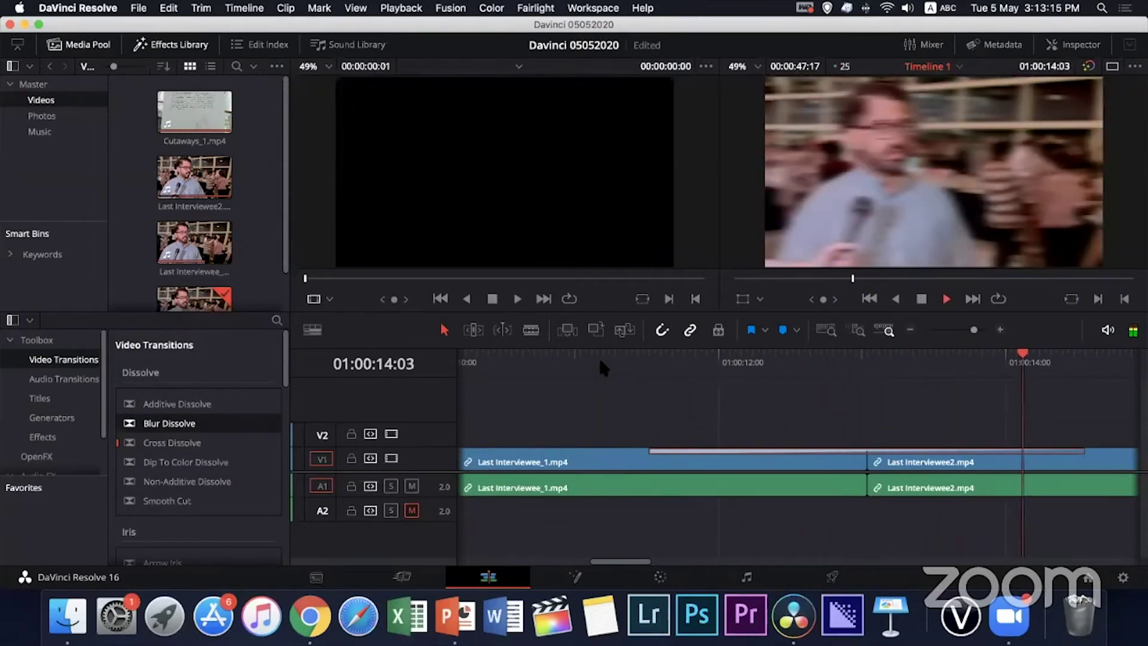
key("space")
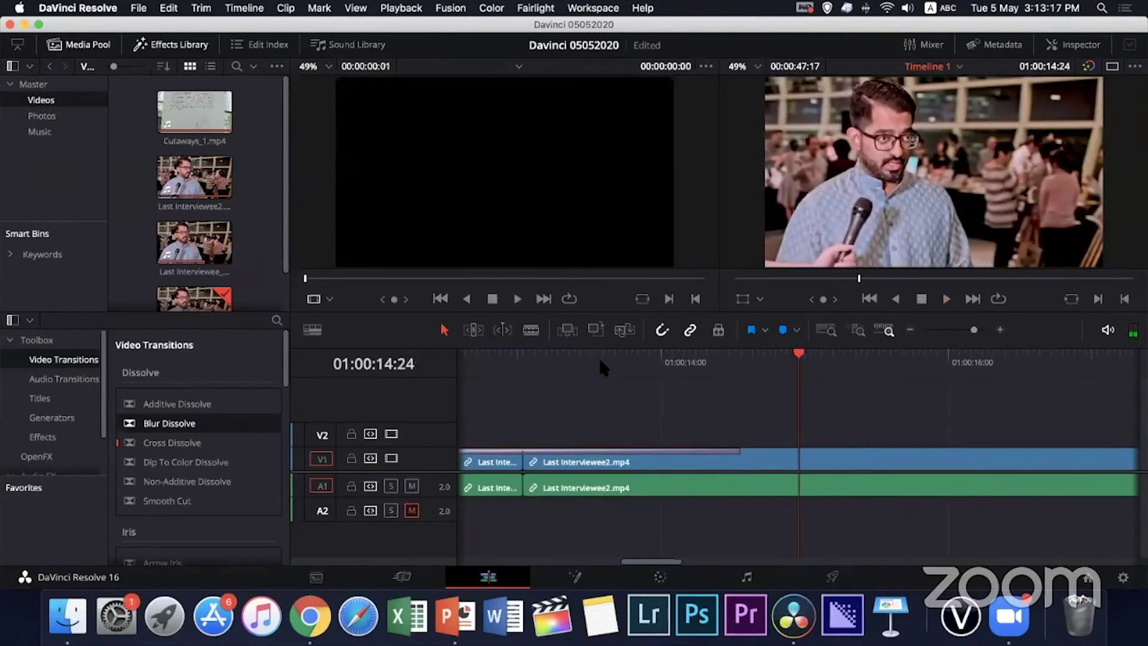
- Shorten the Blur Dissolve to a few frames around the cut and play it back
key("super+minus")
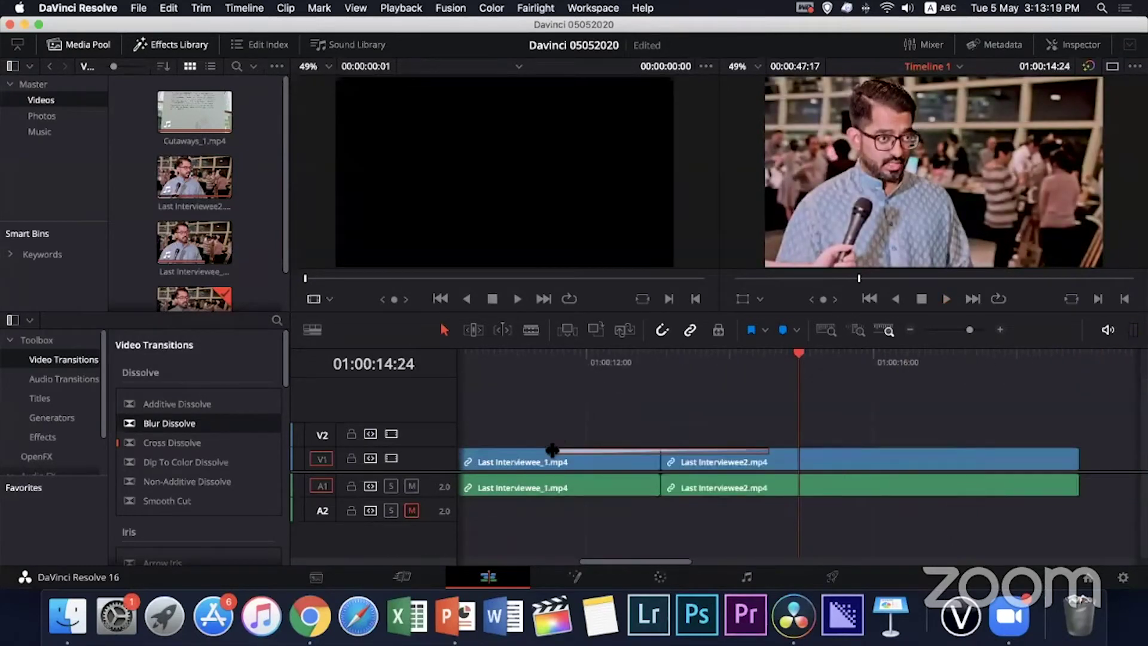
left_click_drag(552, 450, 659, 459)
left_click(627, 362)
key("space")
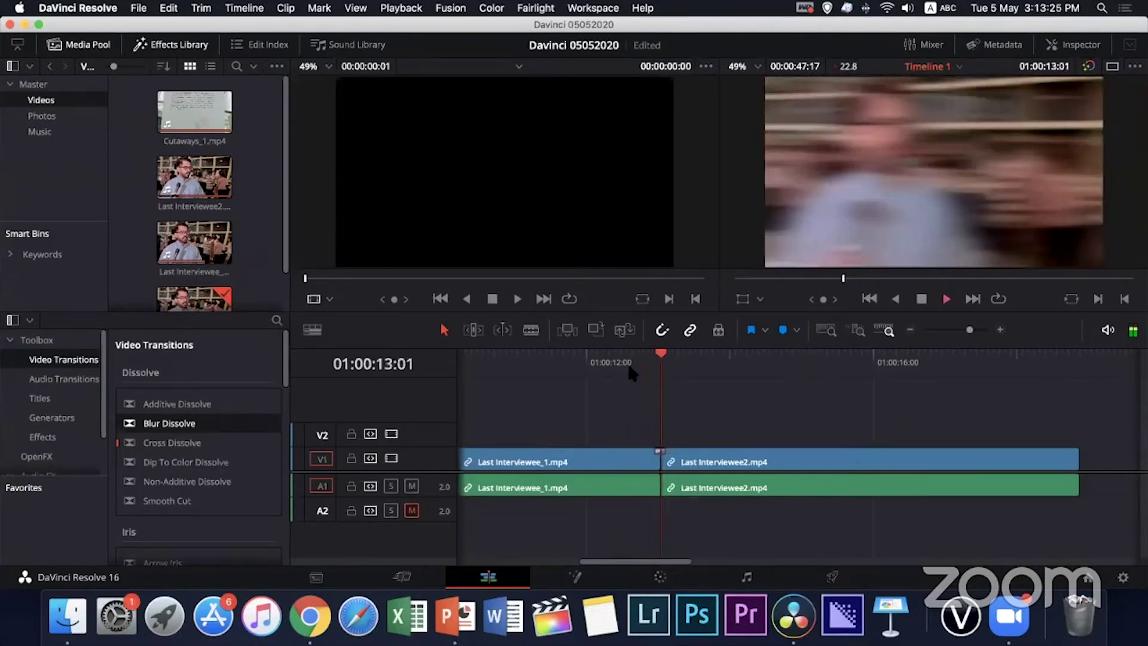
key("space")
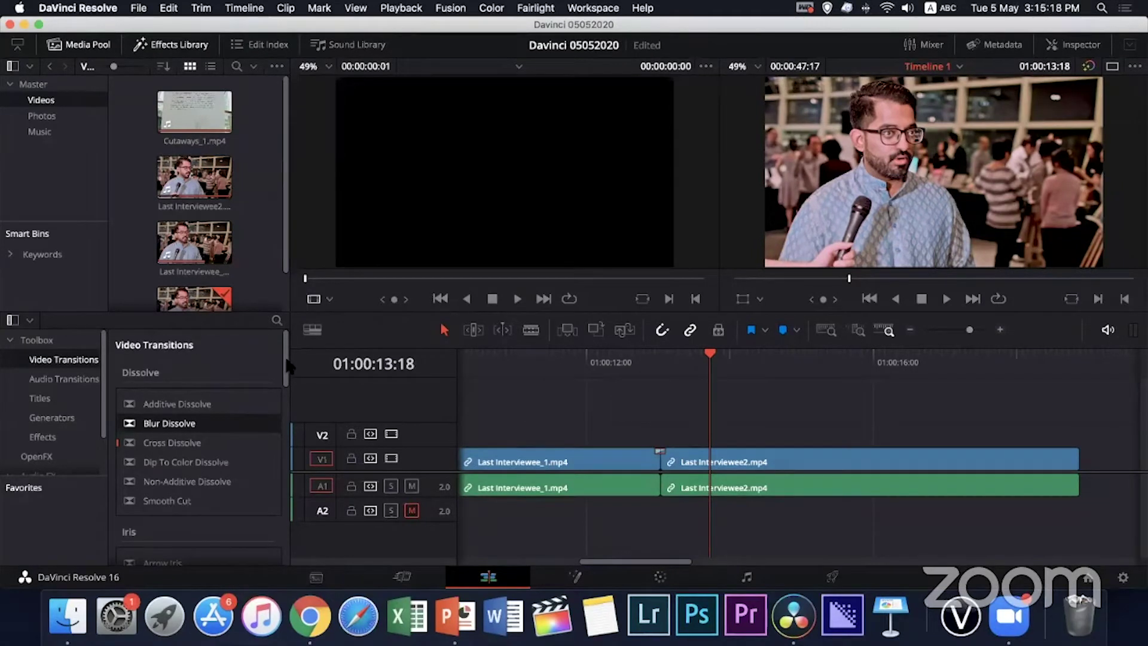
- Browse the available video transitions from the Dissolve group through the Wipe group
scroll(288, 366, "down", 4)
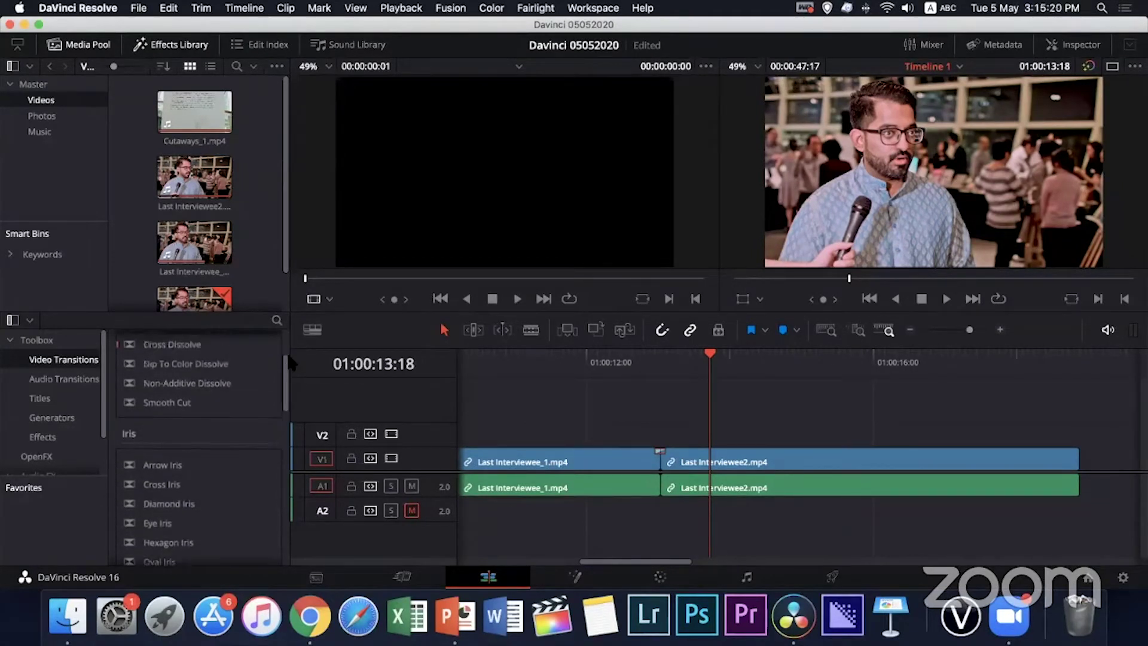
scroll(287, 362, "up", 4)
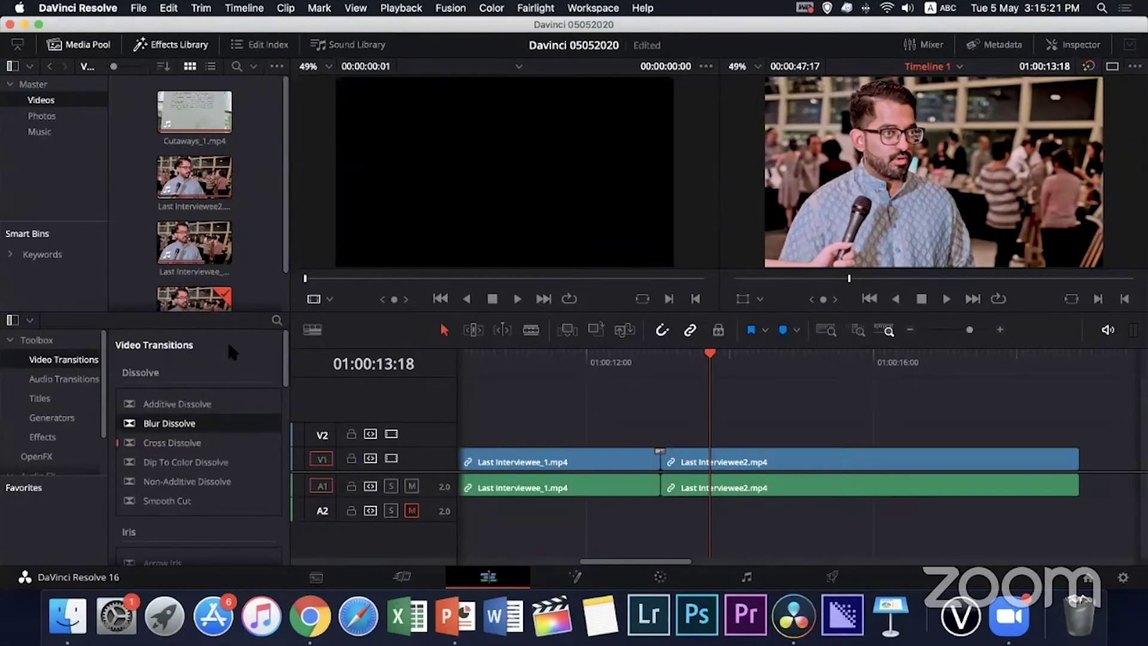
scroll(287, 353, "down", 3)
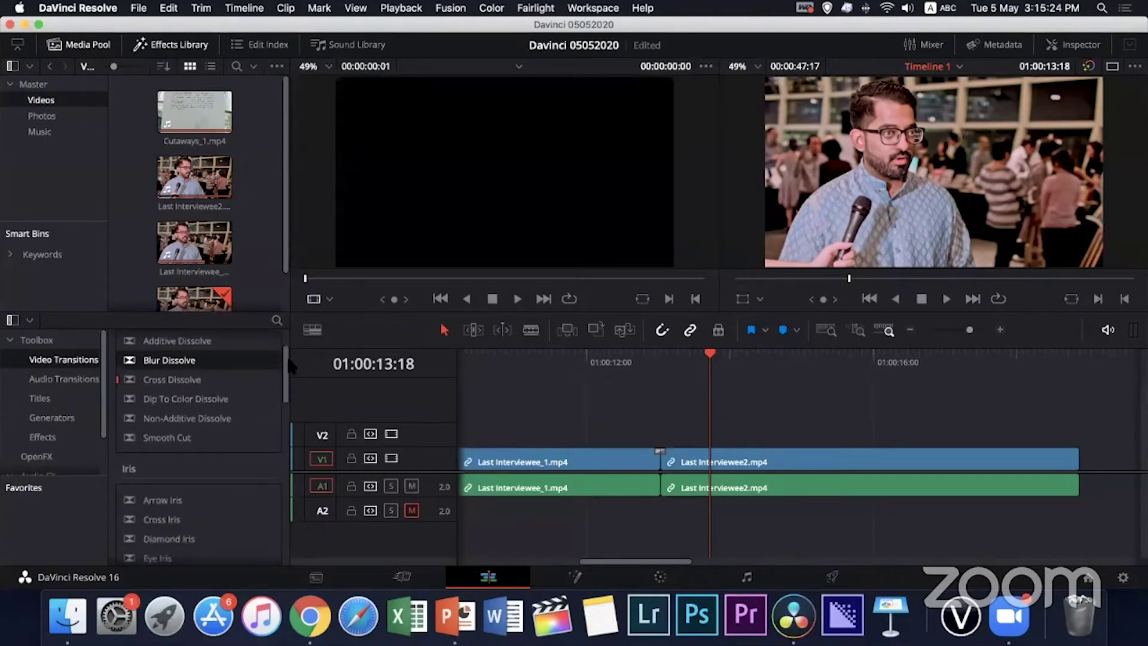
scroll(289, 363, "up", 3)
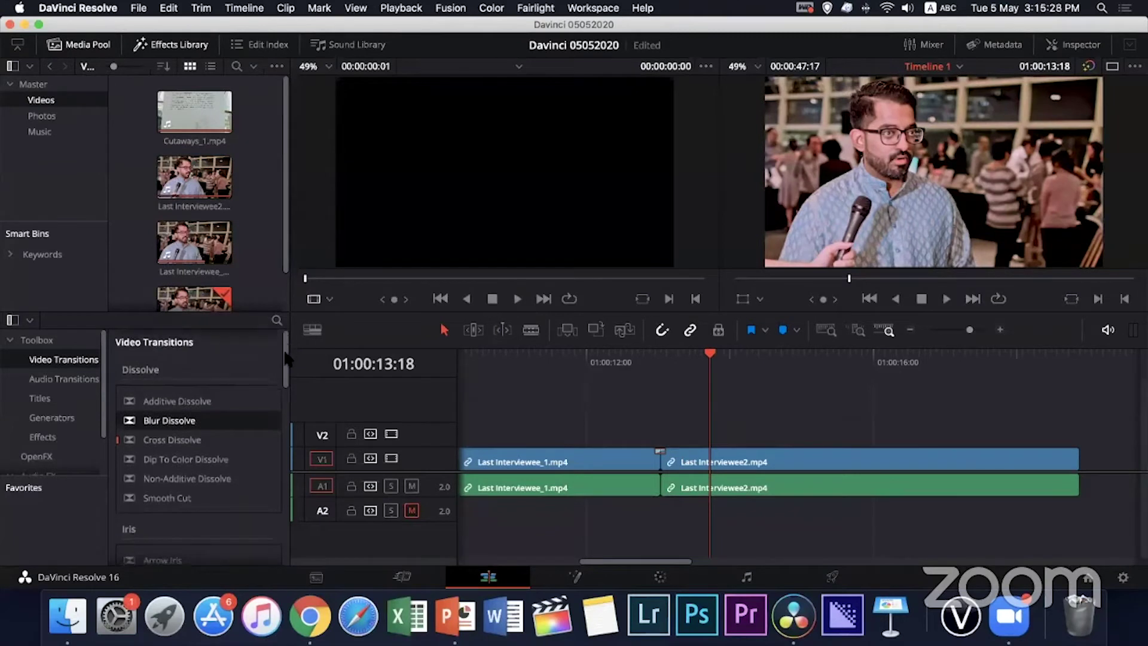
left_click_drag(285, 357, 285, 500)
scroll(283, 498, "down", 5)
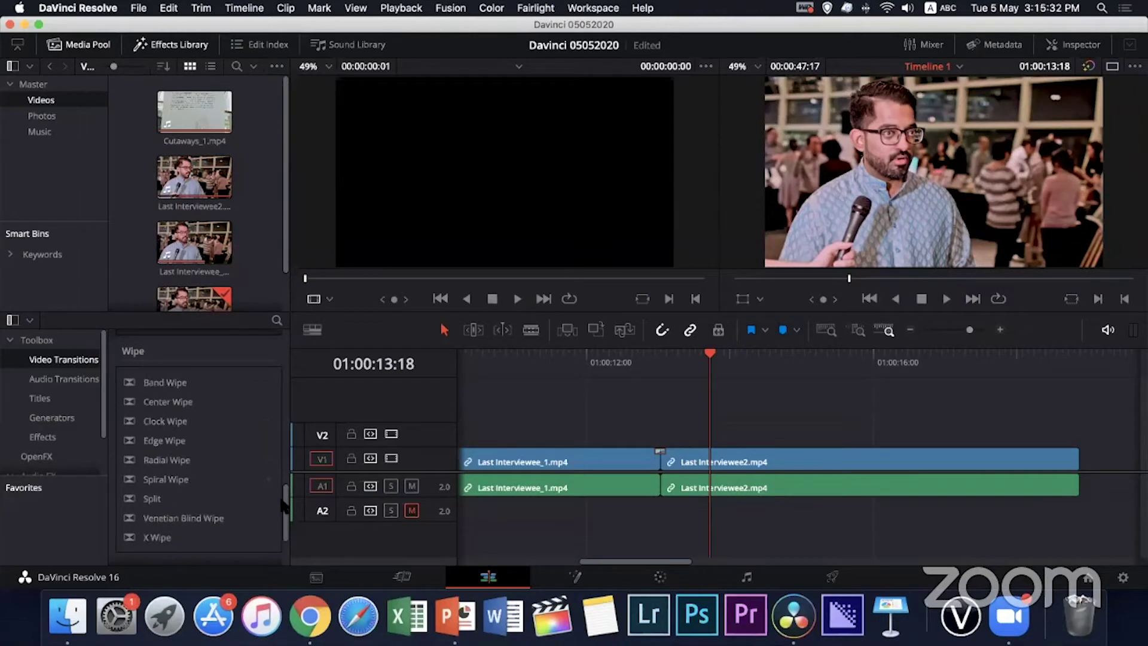
scroll(281, 499, "up", 5)
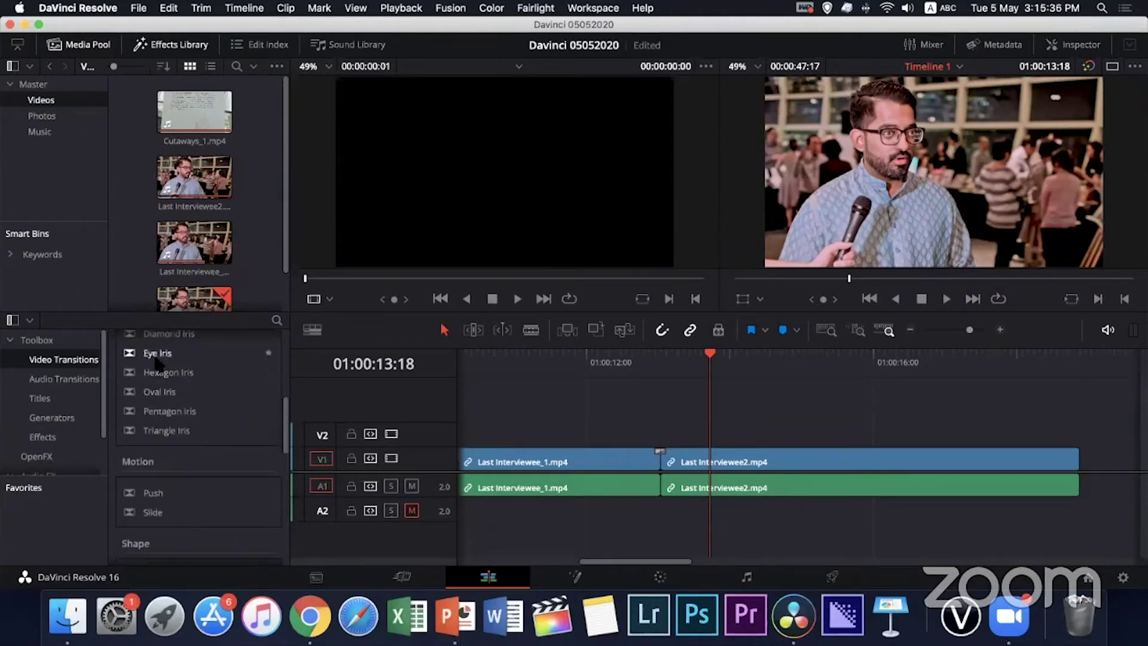
left_click_drag(288, 425, 292, 324)
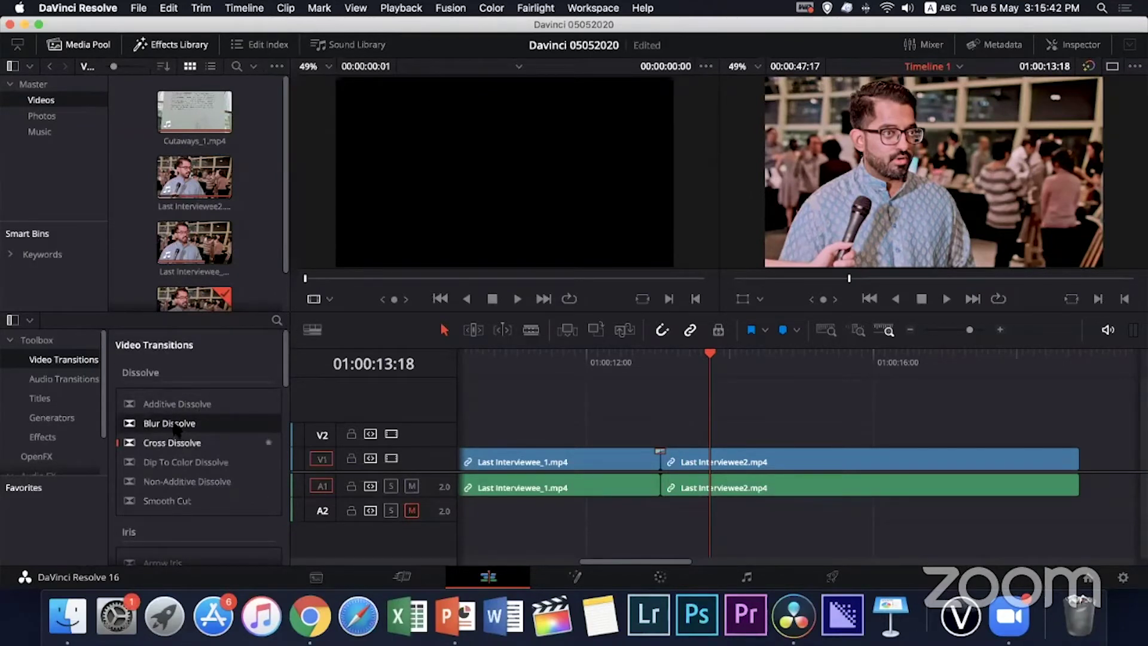
- Point out the Cross Dissolve and Dip To Color Dissolve transitions, leaving Dip To Color Dissolve selected
left_click(183, 445)
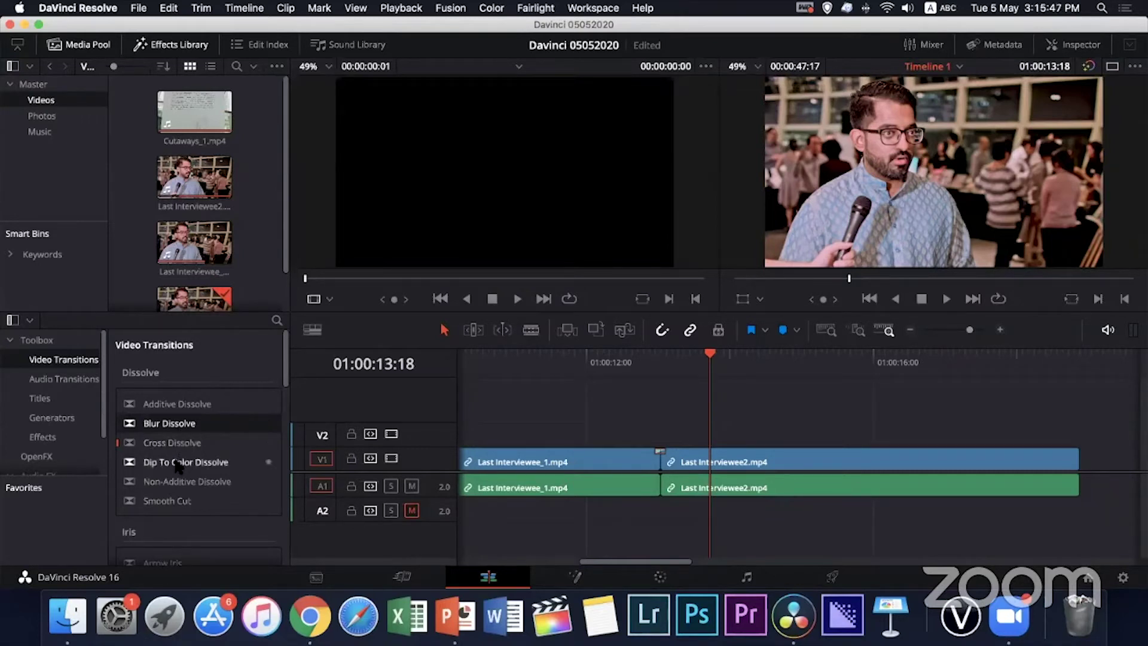
left_click(177, 466)
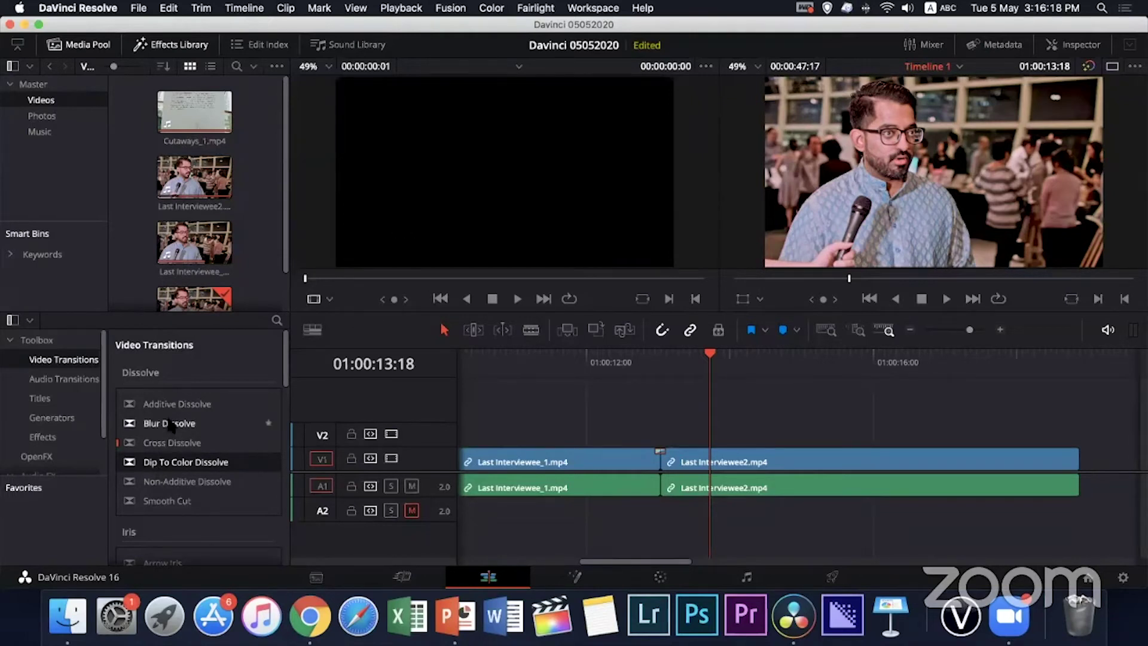
left_click(181, 444)
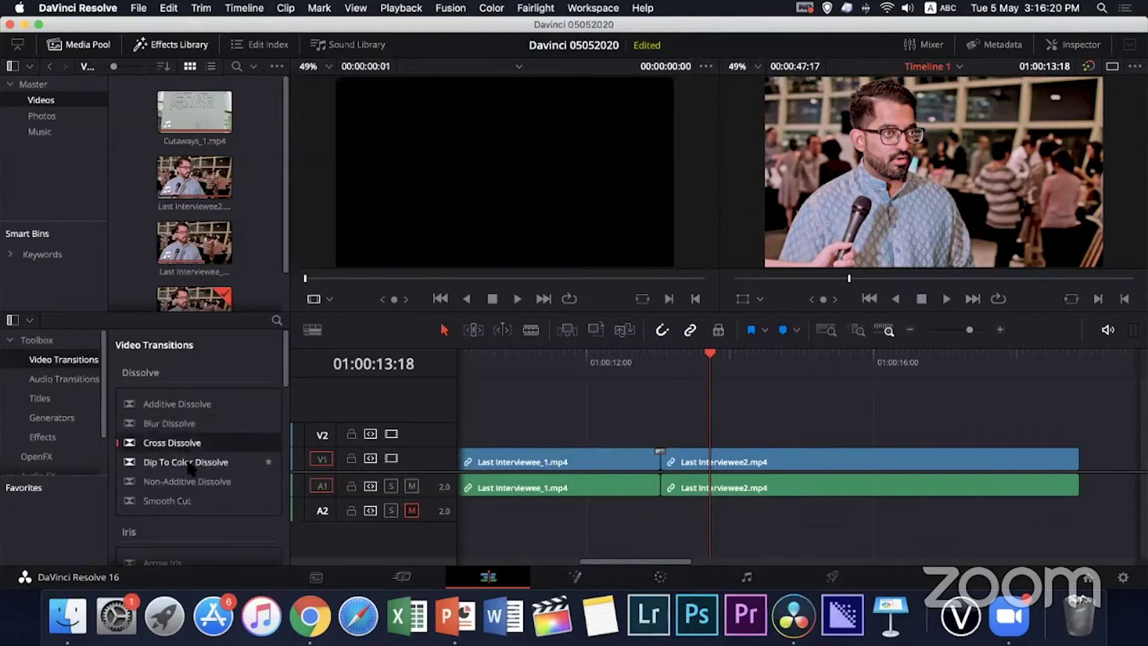
left_click(191, 464)
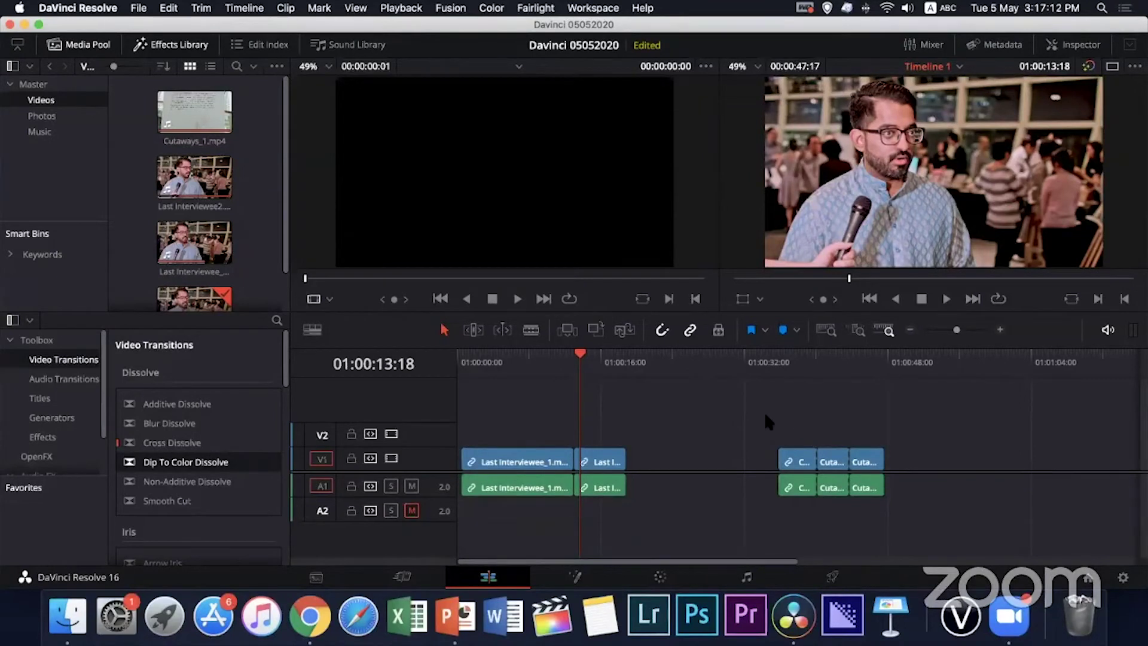
- Move the three cutaway clips onto V2 above the first interviewee clip and return the playhead to the timeline start
left_click_drag(760, 411, 900, 497)
left_click_drag(812, 479, 471, 436)
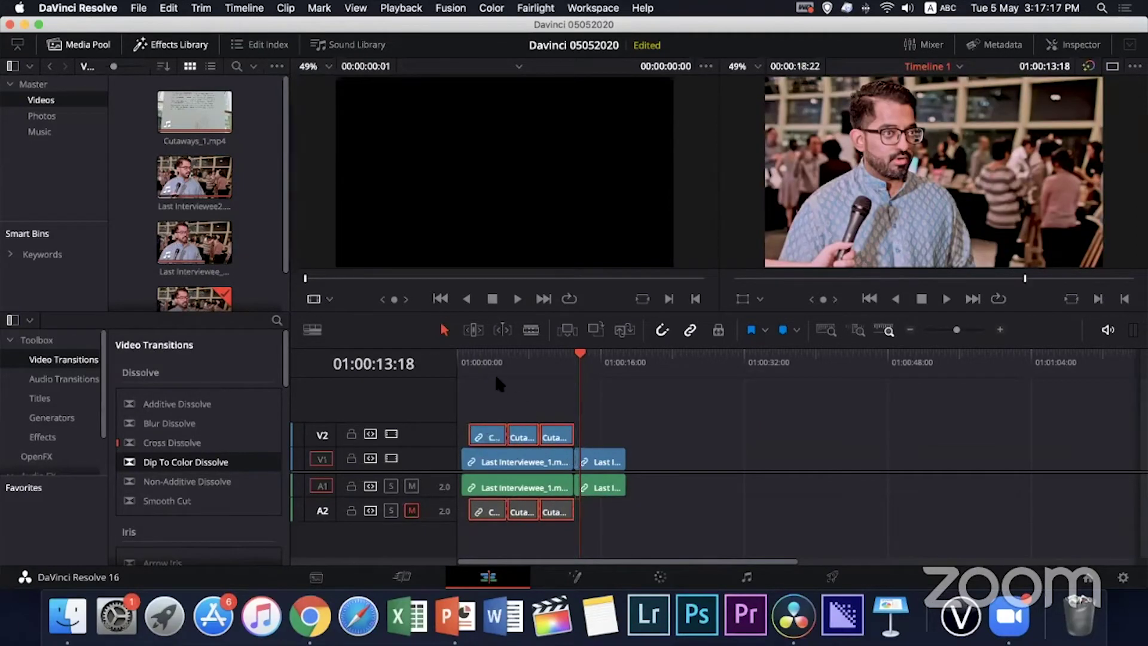
key("Home")
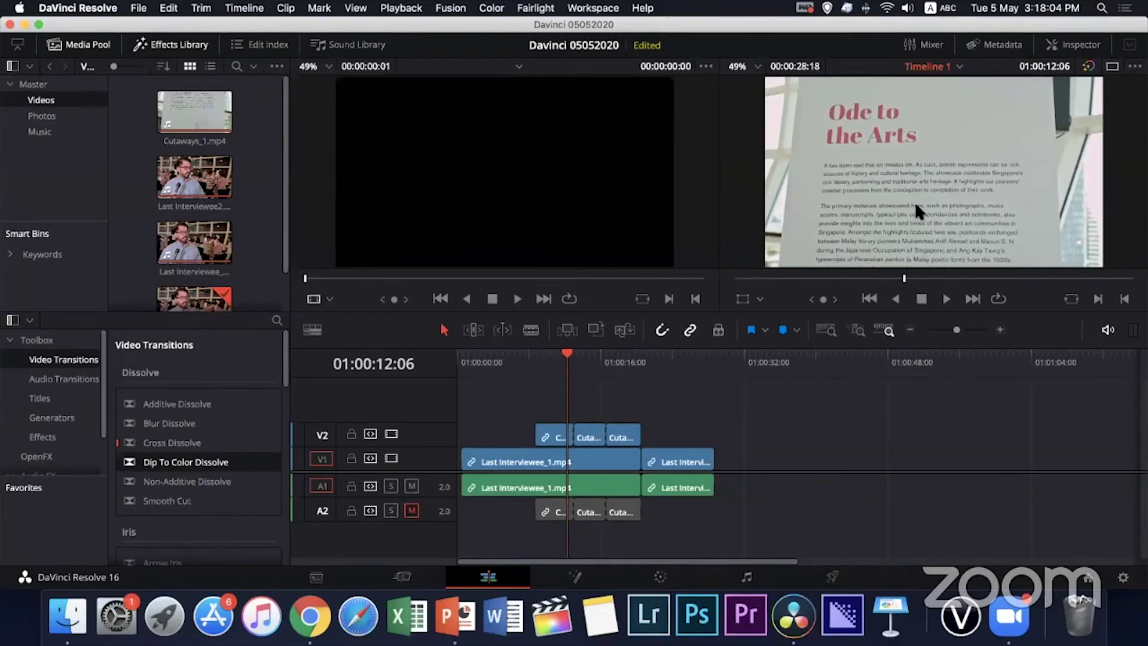
- Try to trim the first interviewee clip back to the first cutaway and move the three cutaways down onto V1
left_click_drag(543, 440, 541, 440)
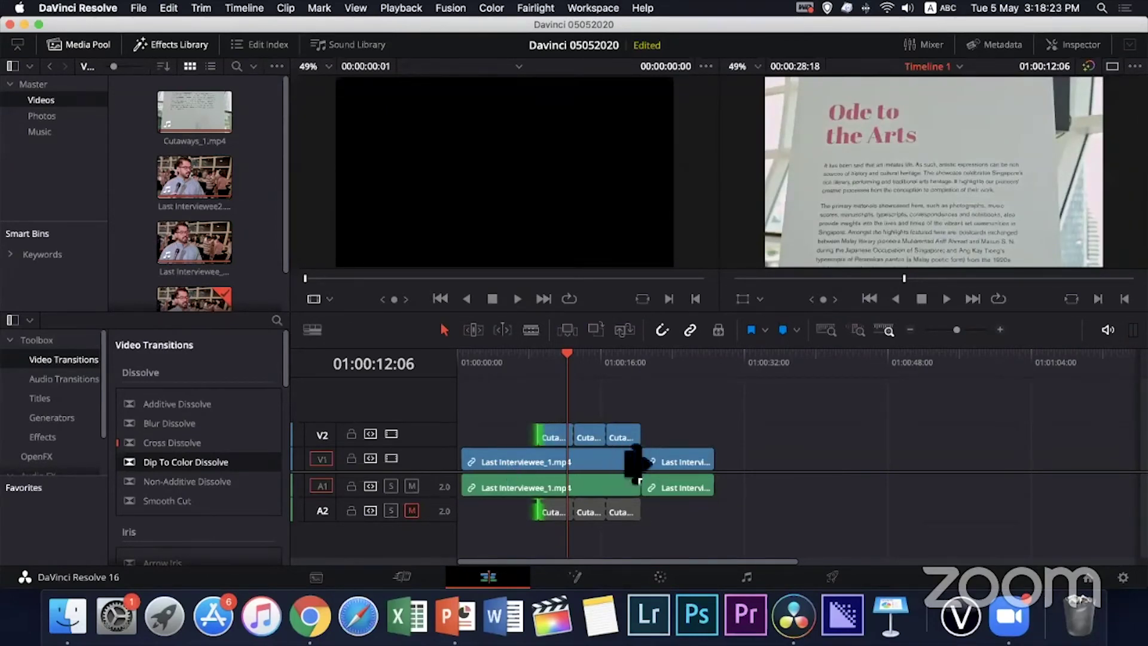
left_click_drag(637, 463, 538, 464)
left_click_drag(555, 401, 644, 438)
left_click_drag(555, 425, 556, 454)
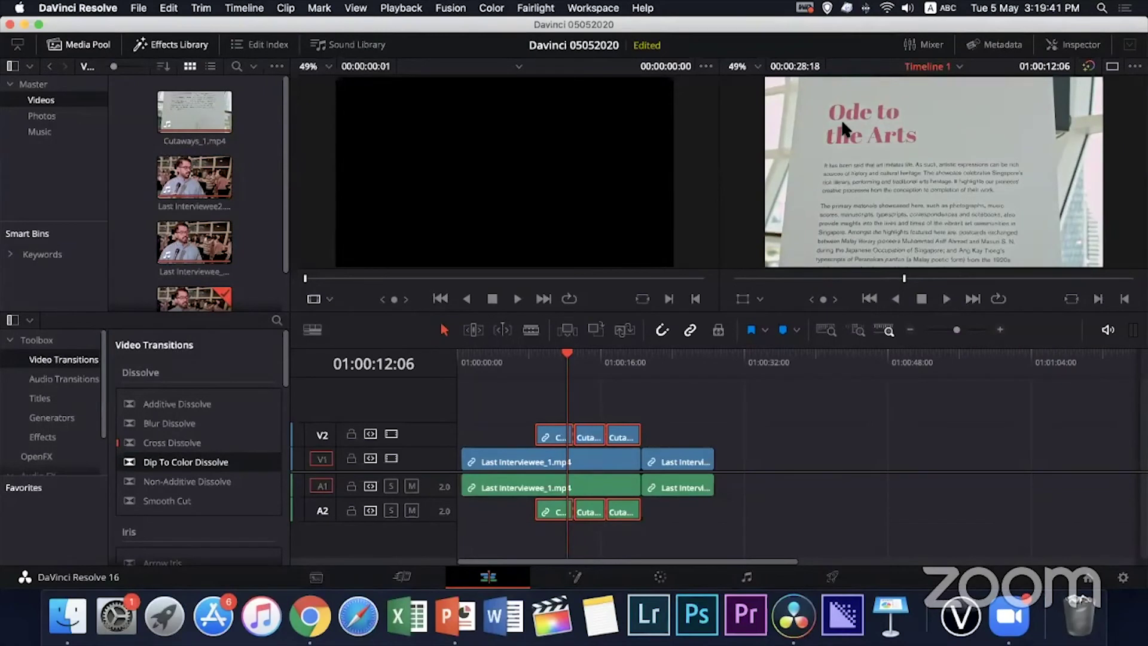
key("super+shift+a")
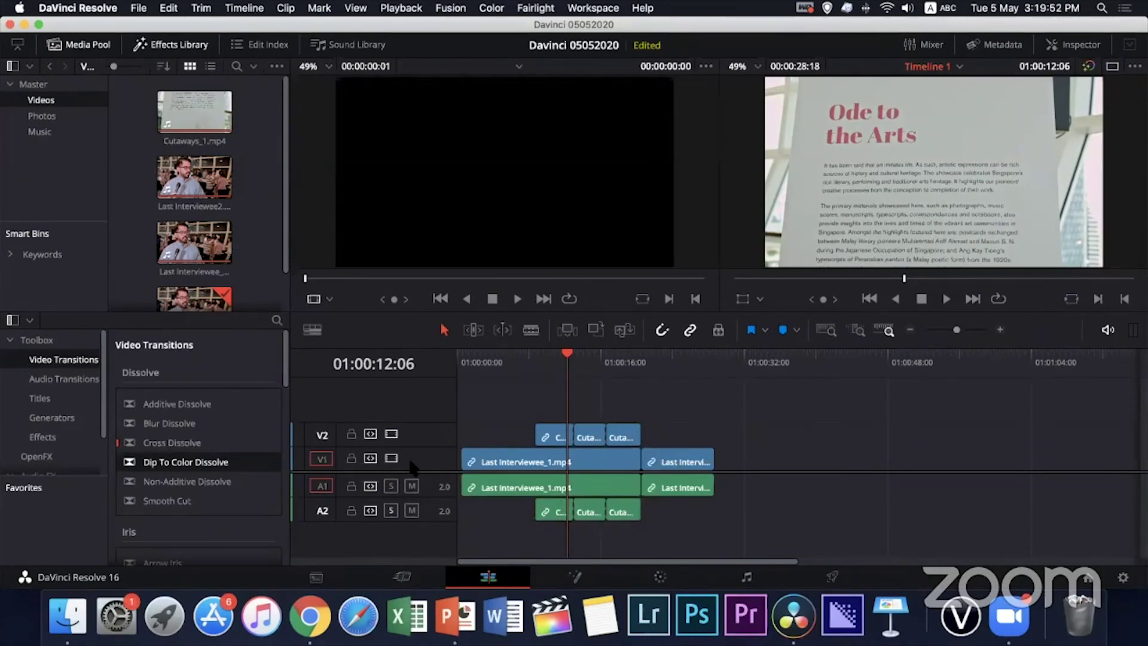
- Preview the cutaways over the interview from the start of the first cutaway and from its middle
left_click(392, 457)
left_click(534, 358)
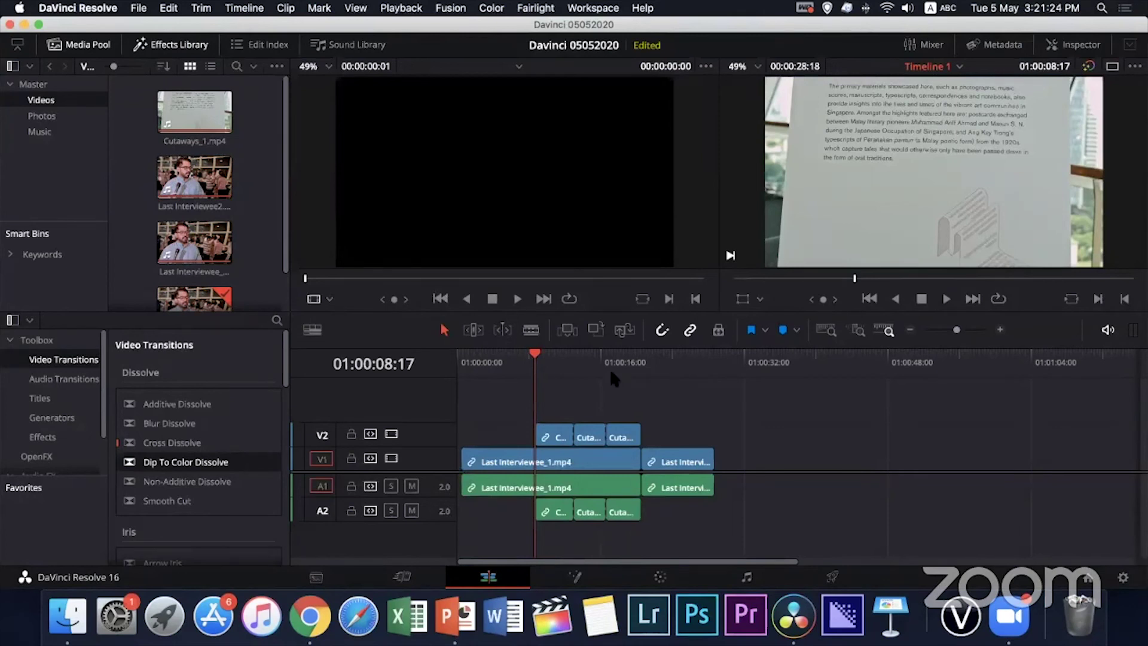
left_click(556, 357)
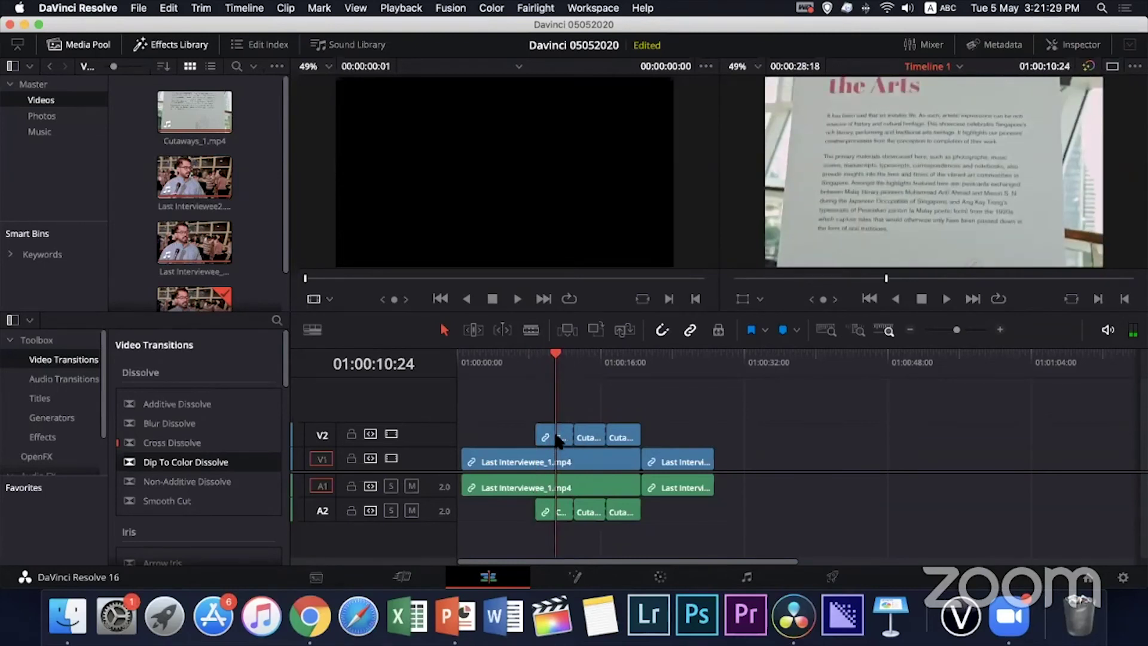
- Mute and unmute track A2, and unlink the first cutaway clip's video from its audio
left_click(556, 441)
left_click(411, 510)
left_click(411, 510)
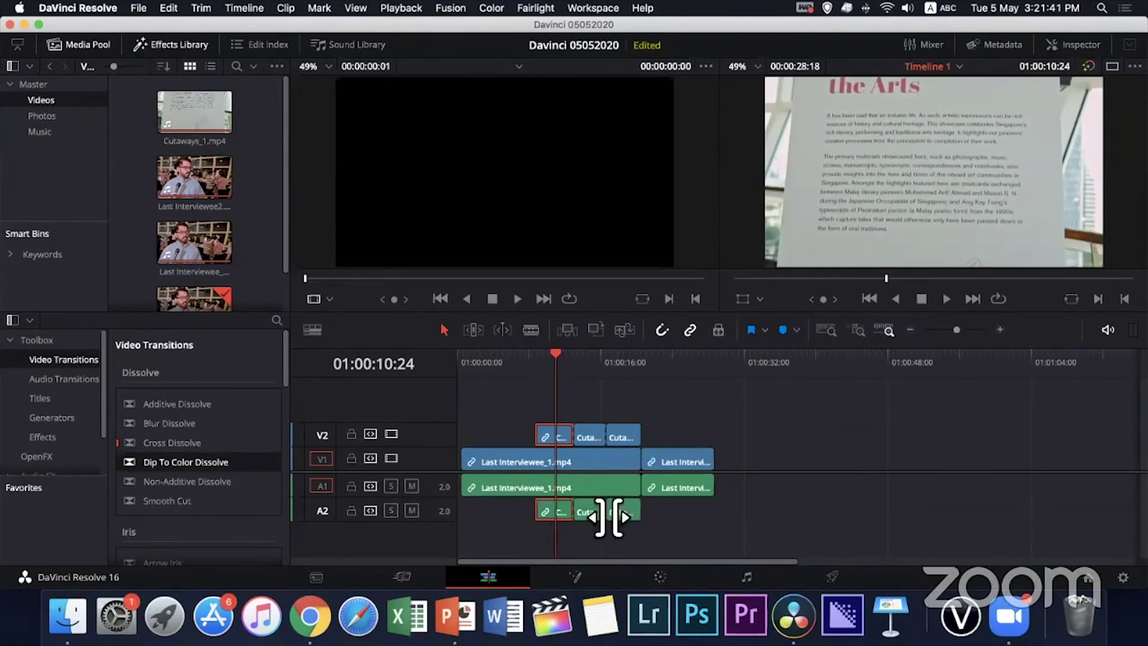
right_click(555, 433)
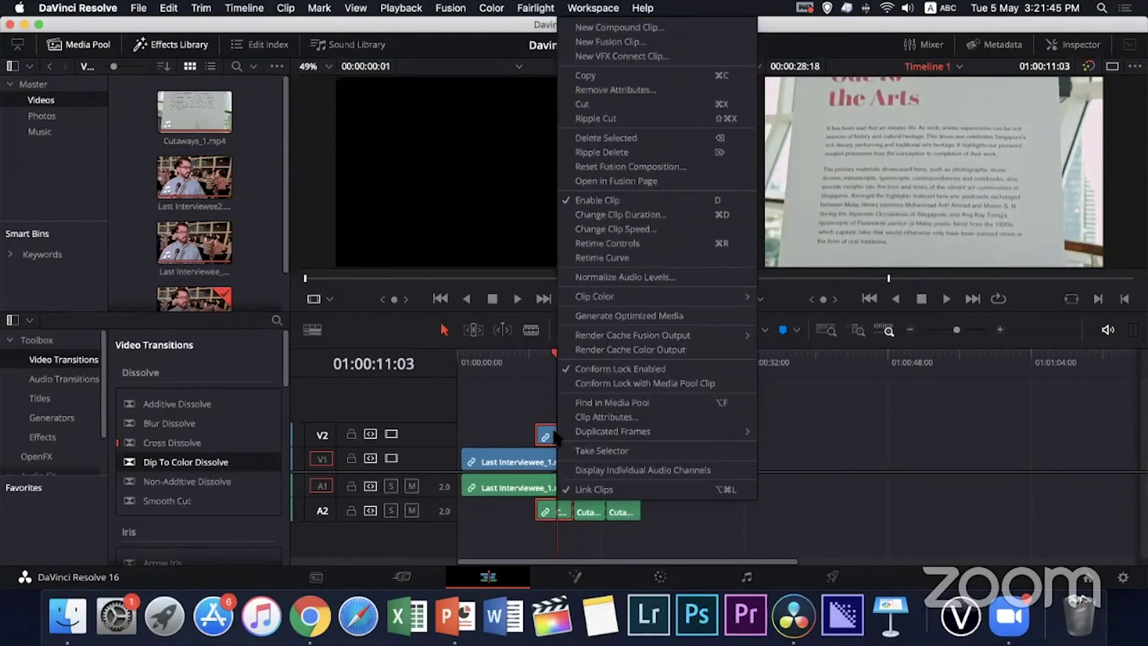
left_click(621, 495)
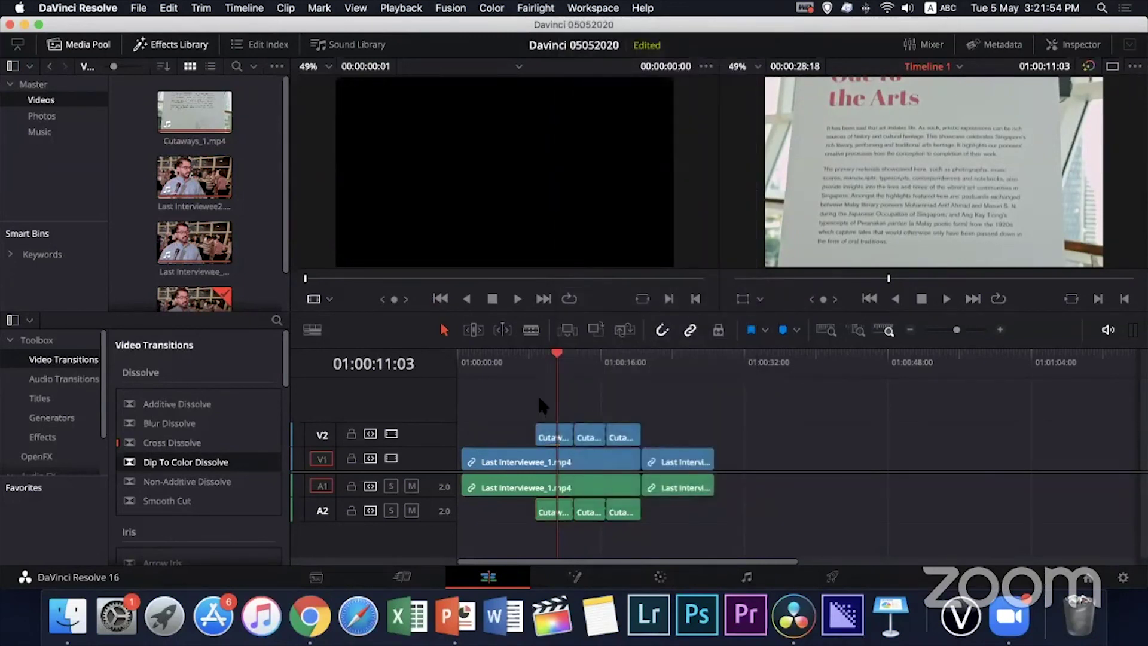
- Try to delete the first cutaway's unlinked audio from A2, and undo the deletion
left_click(560, 514)
key("Delete")
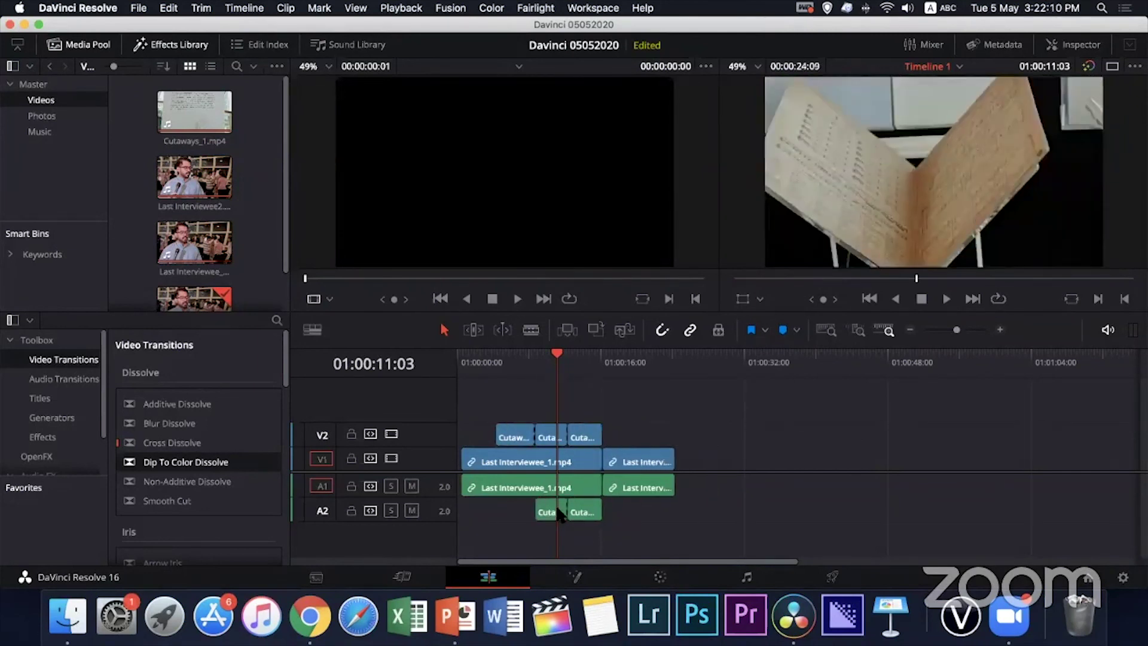
key("super+z")
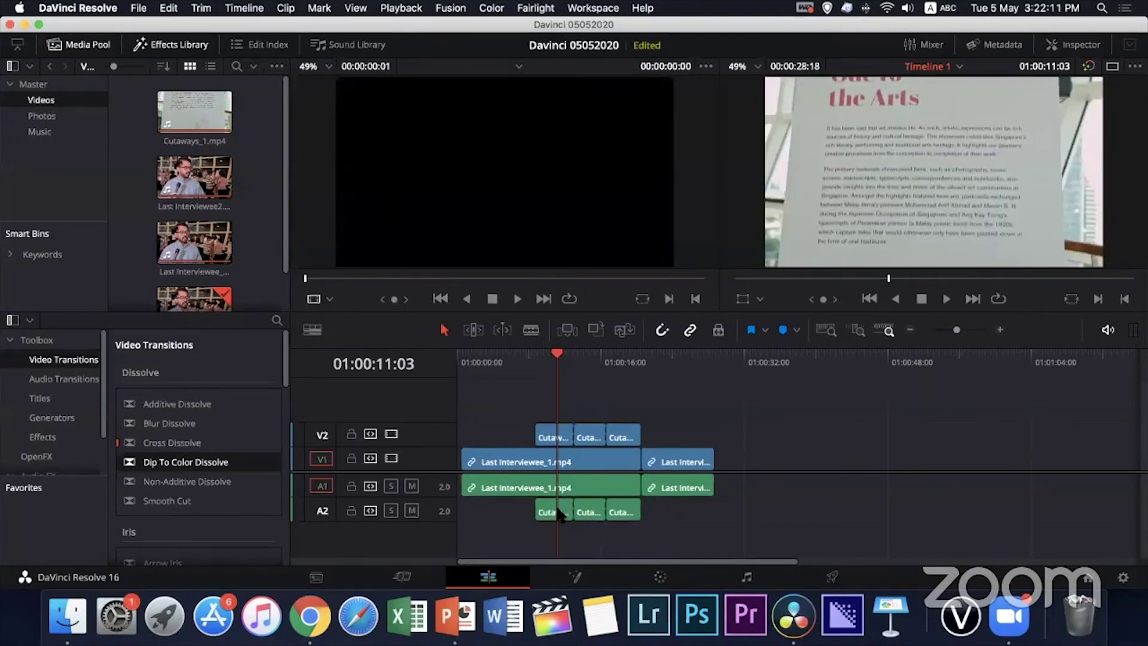